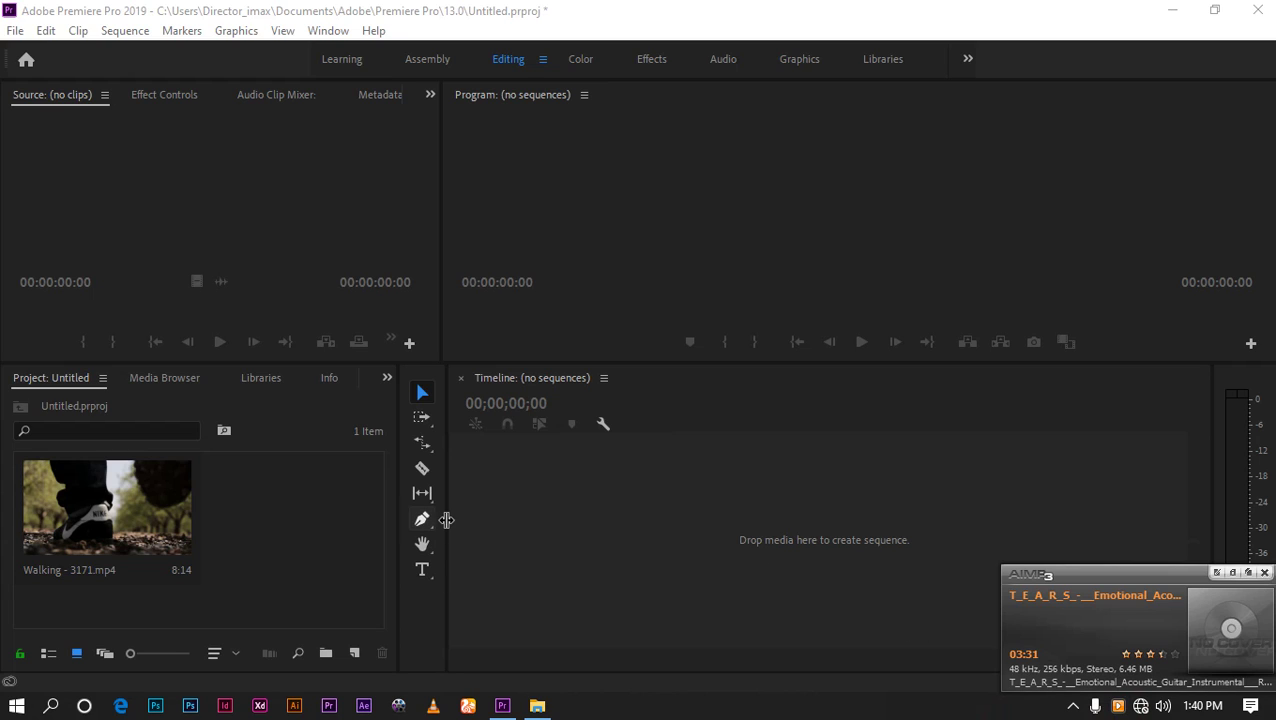
Move the AIMP mini-player aside so the Premiere project holding the Walking clip is in front
drag(441, 520, 443, 520)
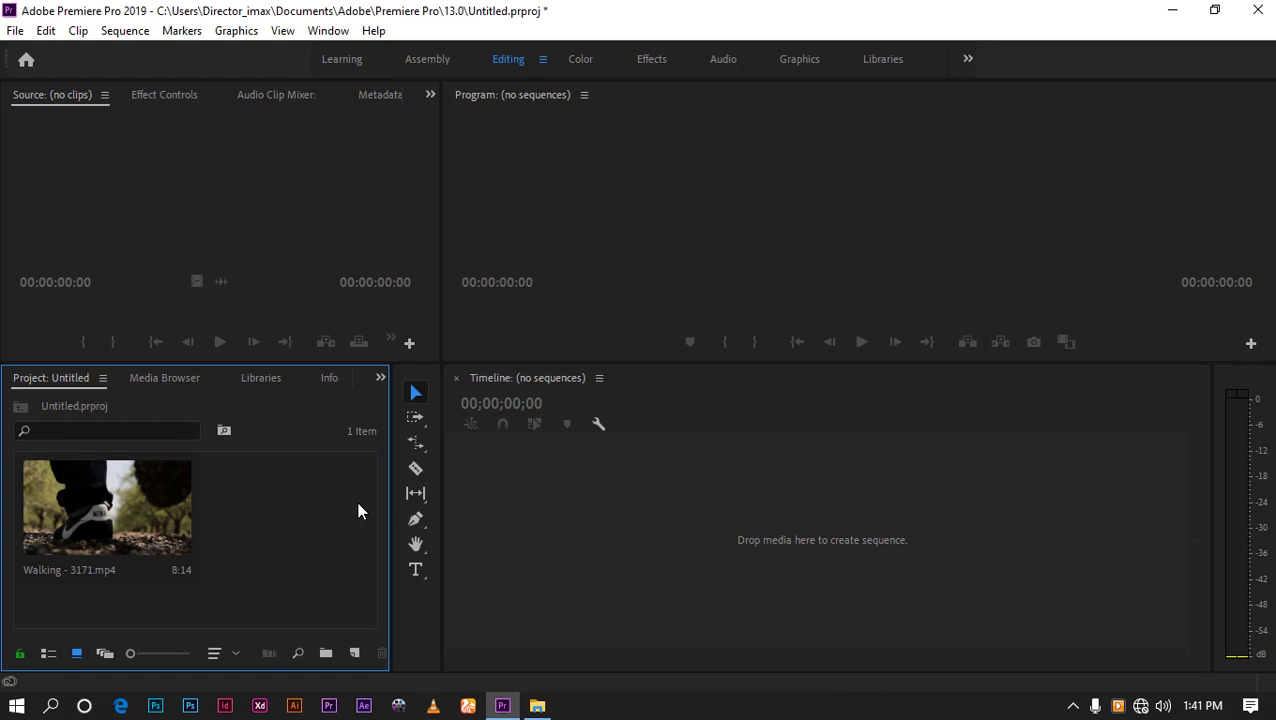
Load Walking - 3171.mp4 into the Source monitor to preview its 8:14 length
click(196, 572)
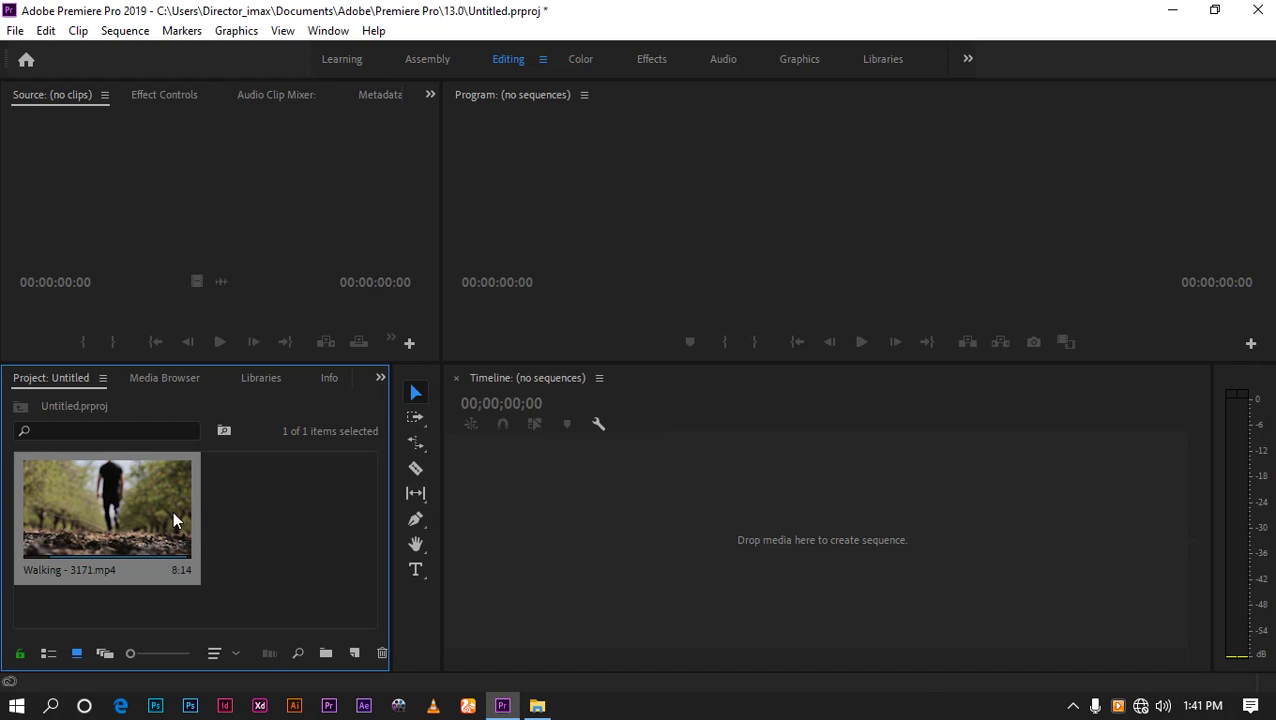
click(263, 517)
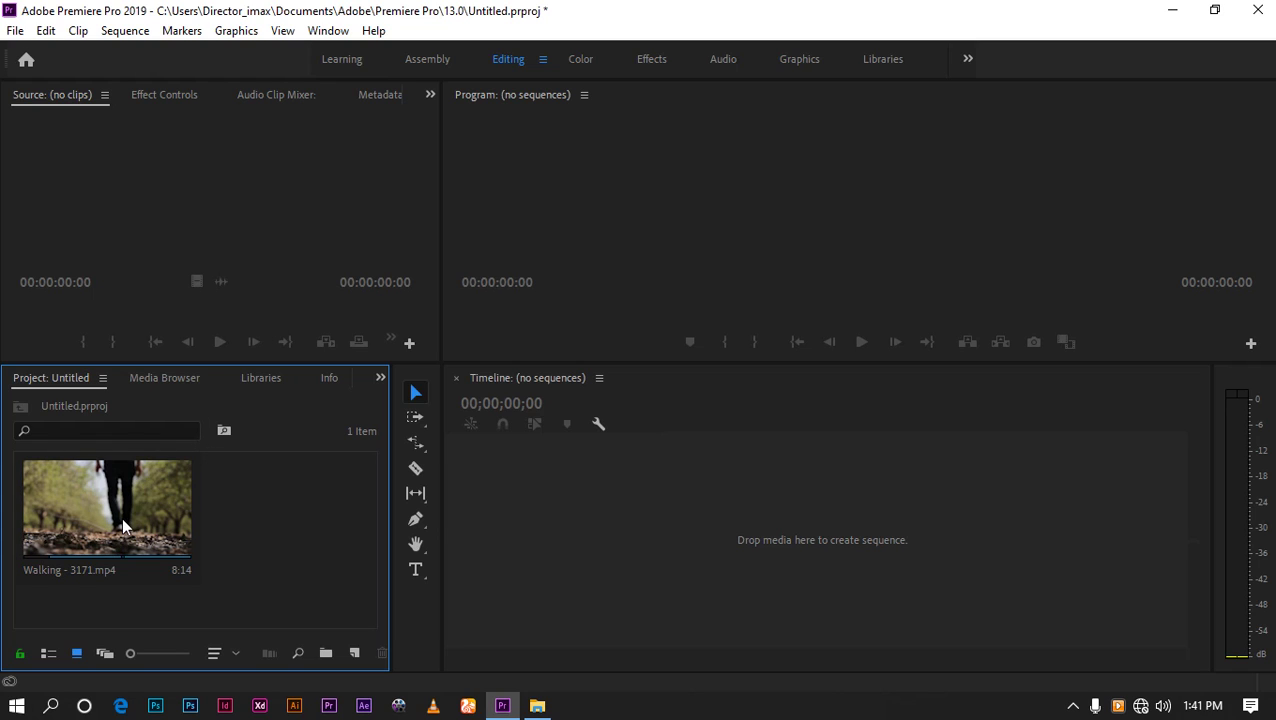
mouse_move(125, 510)
mouse_down()
mouse_move(88, 347)
mouse_move(93, 262)
mouse_up()
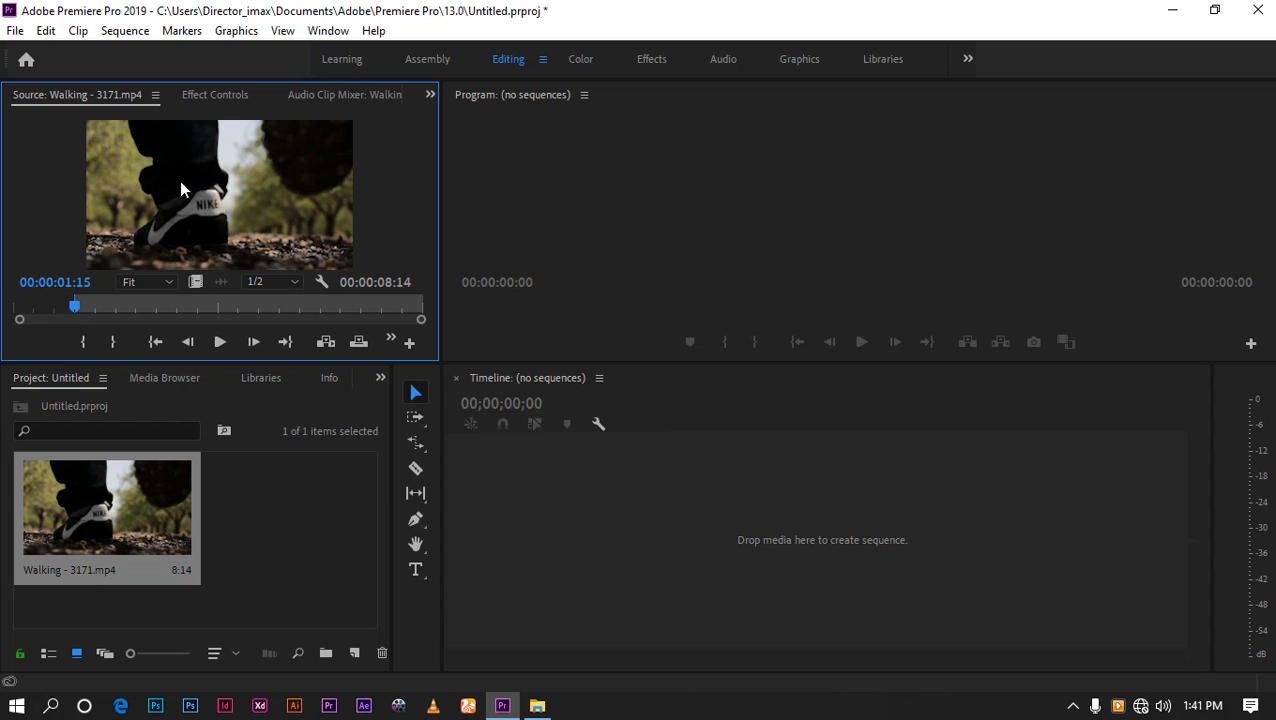
Create the Walking - 3171 sequence from the clip, then enlarge the monitors and the V1 track
drag(204, 214, 573, 495)
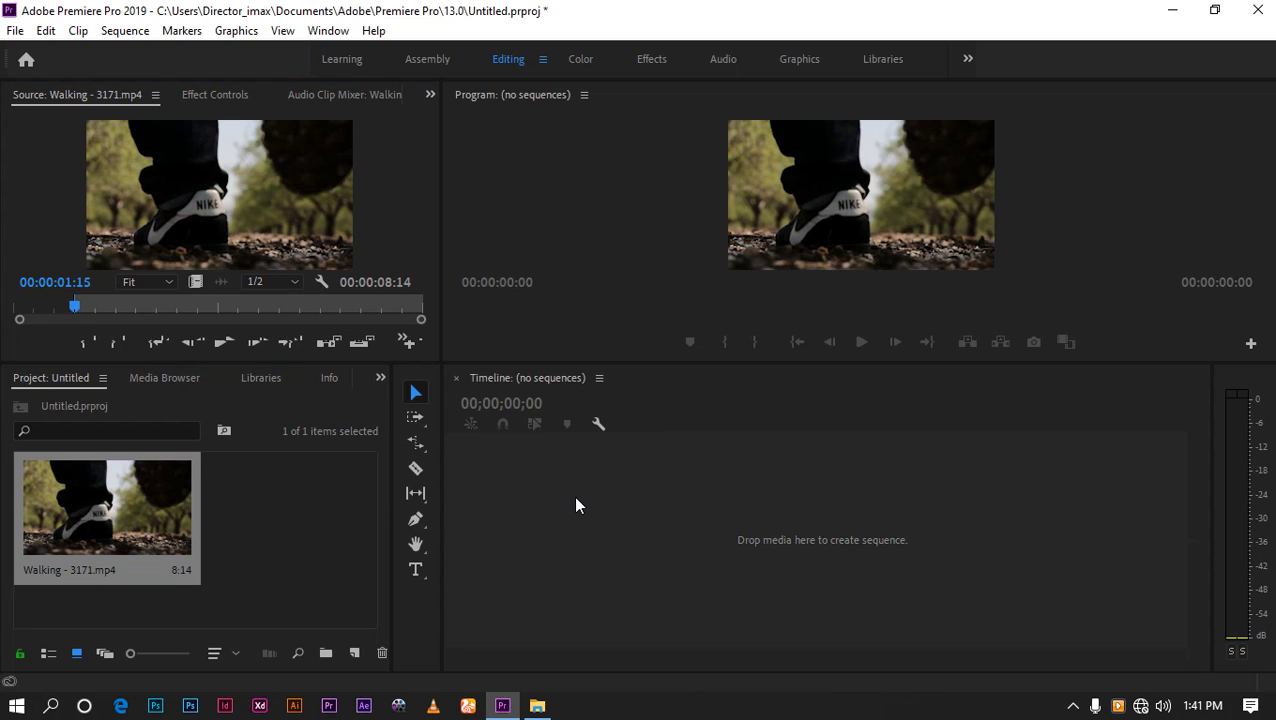
click(768, 367)
drag(768, 367, 761, 445)
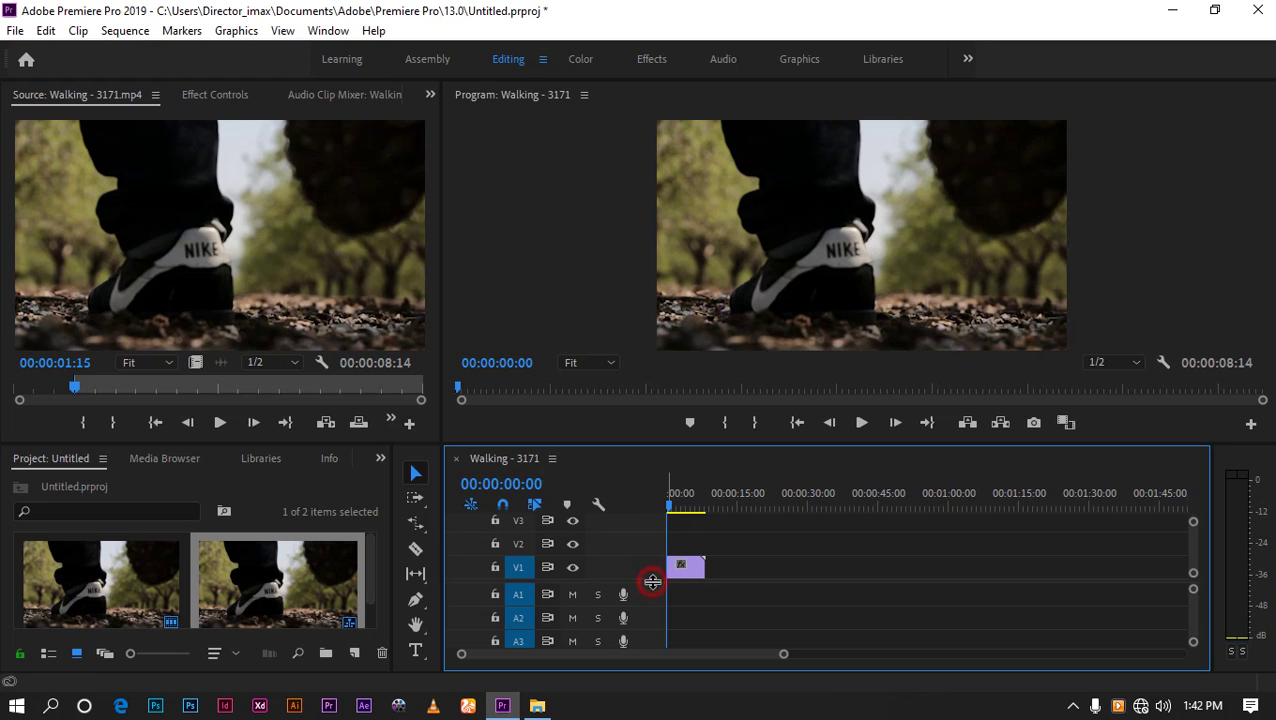
mouse_move(652, 580)
mouse_down()
mouse_move(651, 640)
mouse_move(648, 516)
mouse_up()
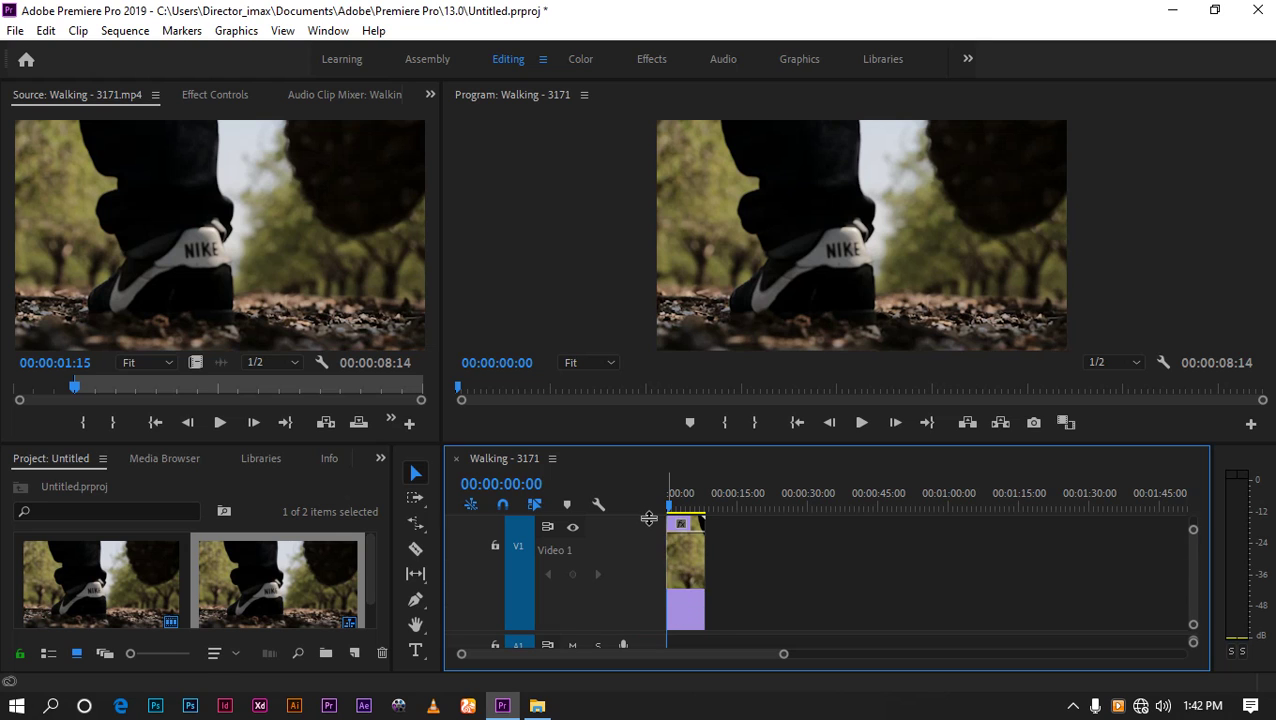
Zoom the timeline in on the Walking clip and play it back, keeping opacity at 100
drag(783, 654, 688, 636)
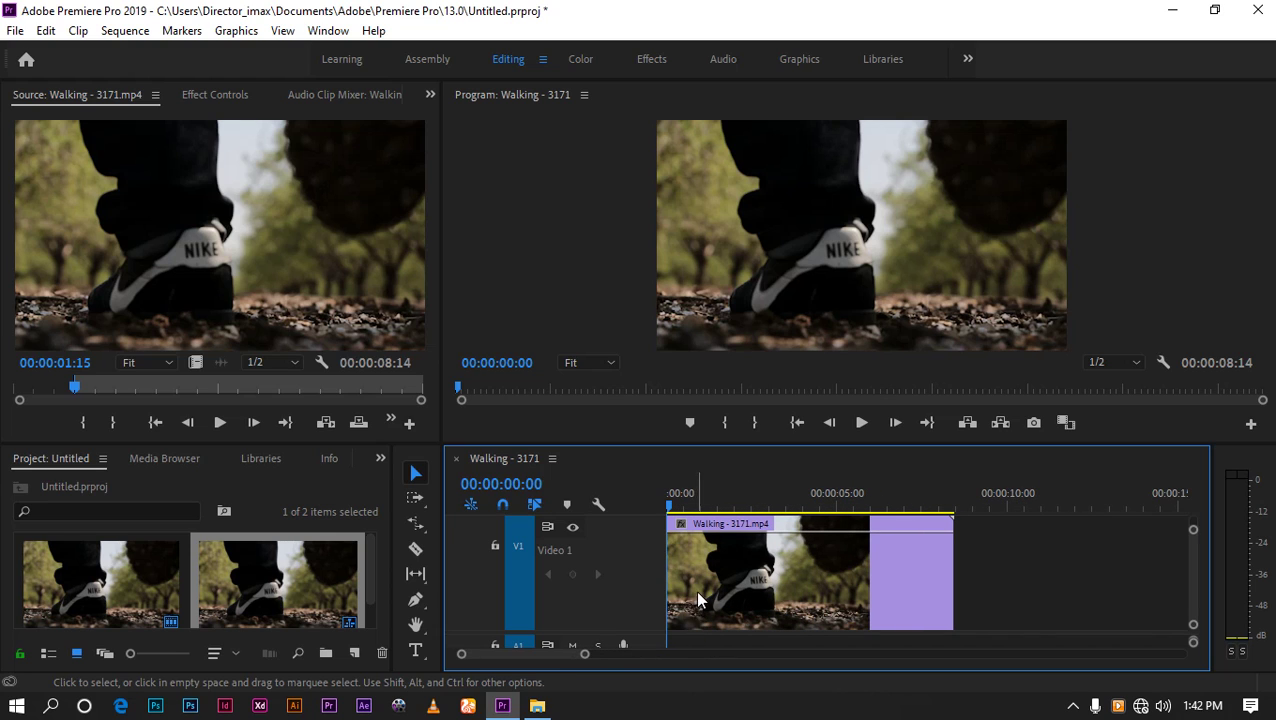
mouse_move(698, 599)
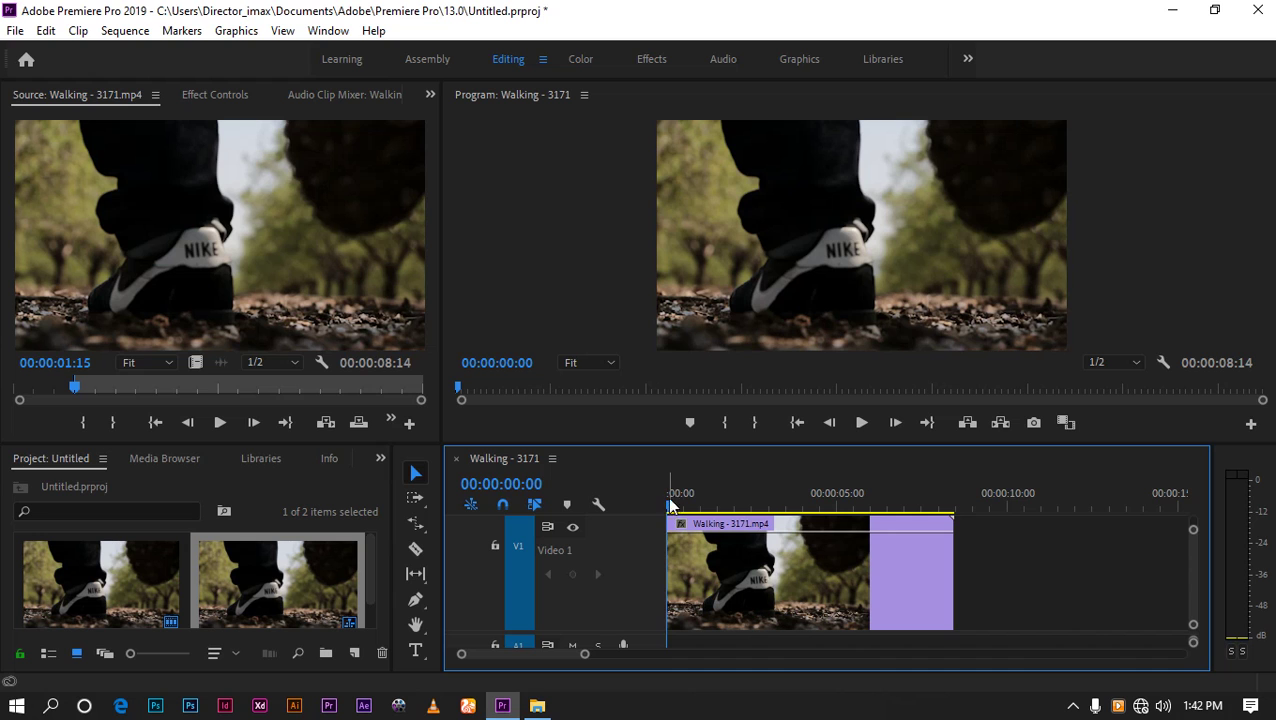
key(space)
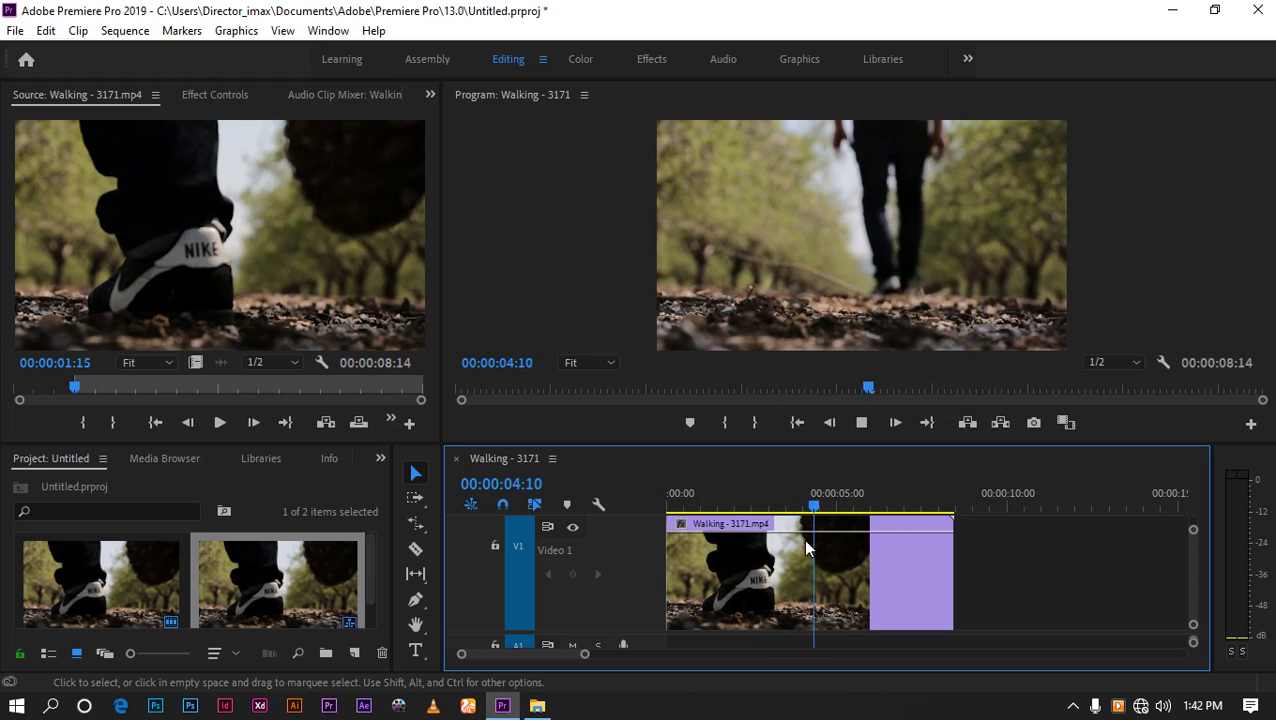
click(830, 505)
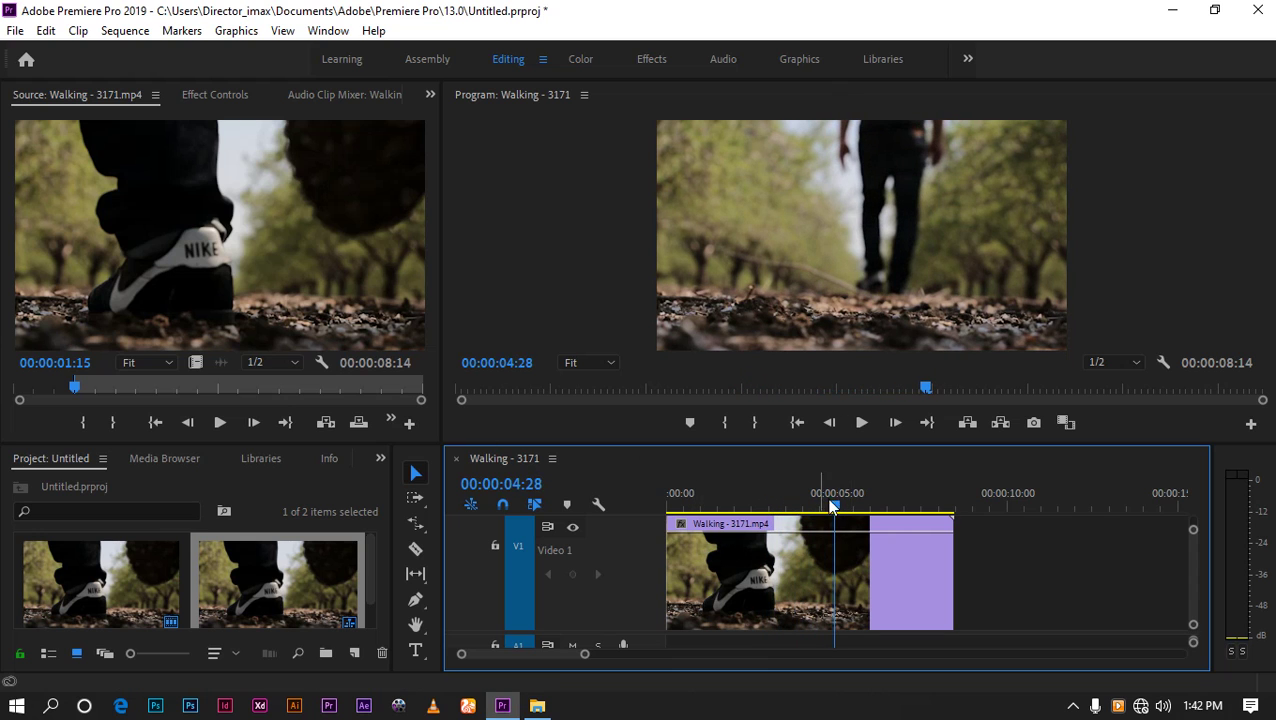
drag(830, 505, 650, 500)
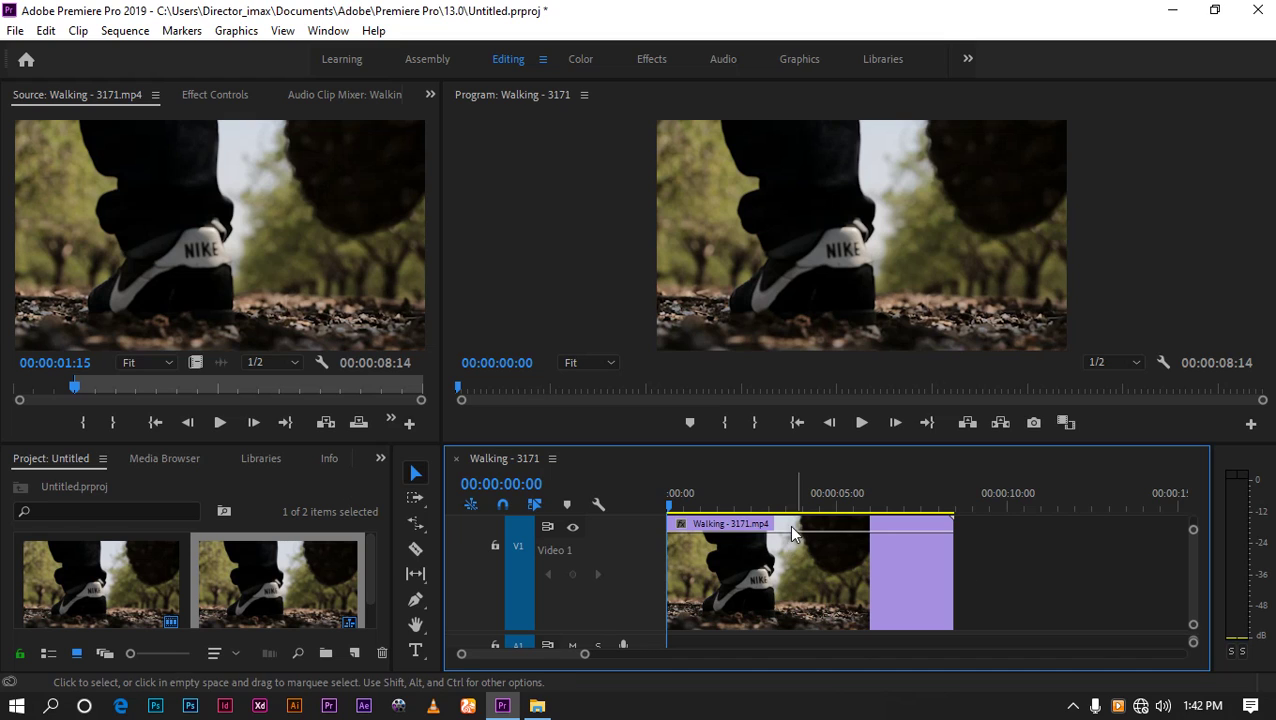
drag(802, 536, 802, 590)
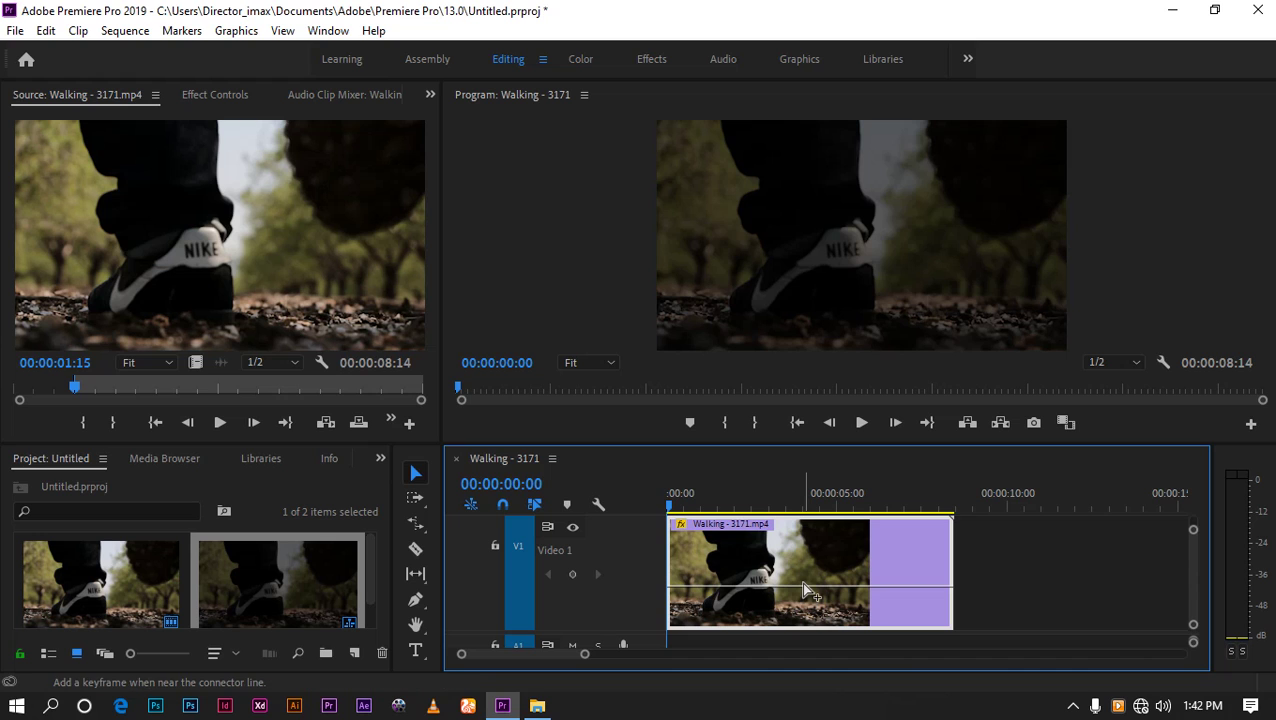
key(ctrl+z)
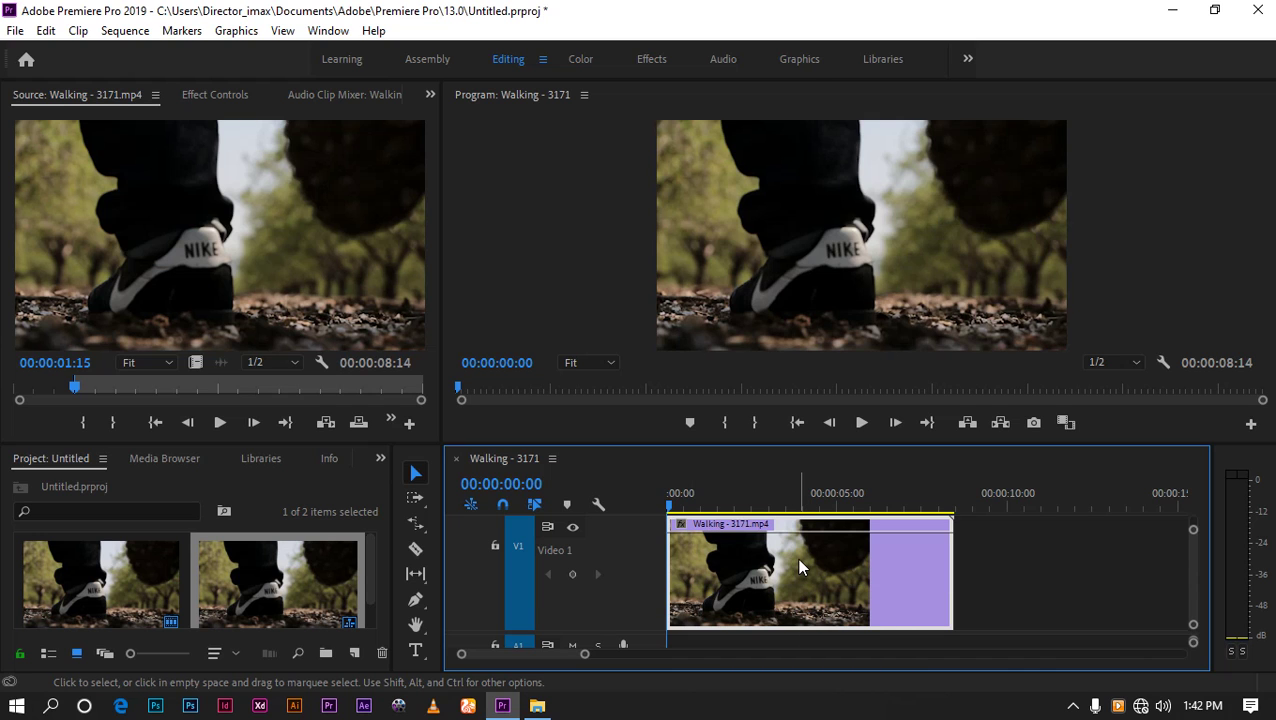
Show the V1 clip's Time Remapping > Speed keyframe line, still at 100.00%
right_click(797, 558)
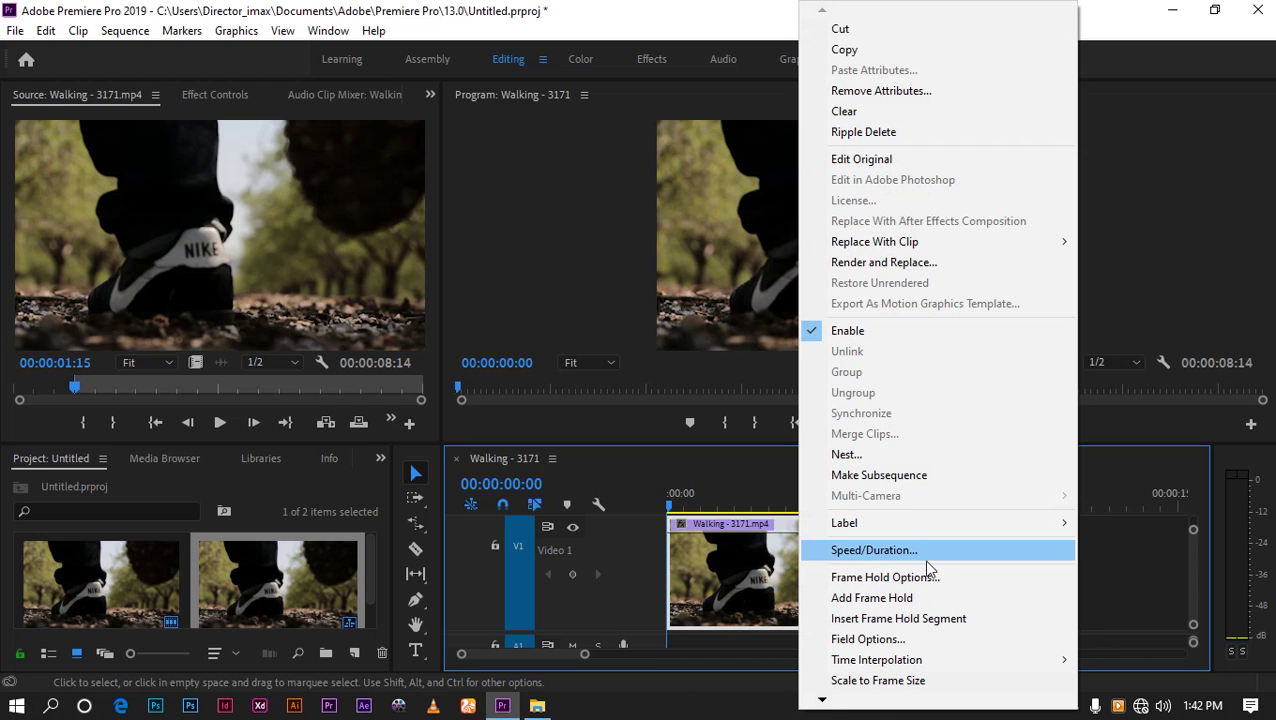
mouse_move(822, 704)
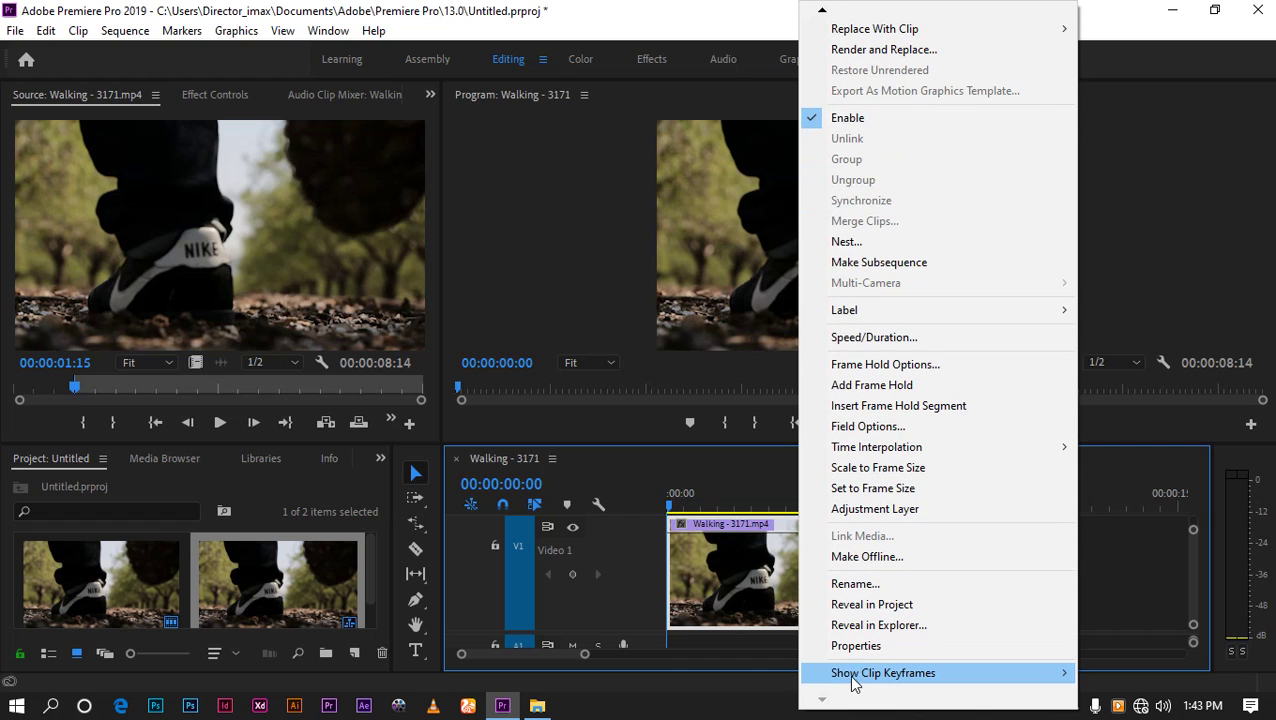
mouse_move(852, 681)
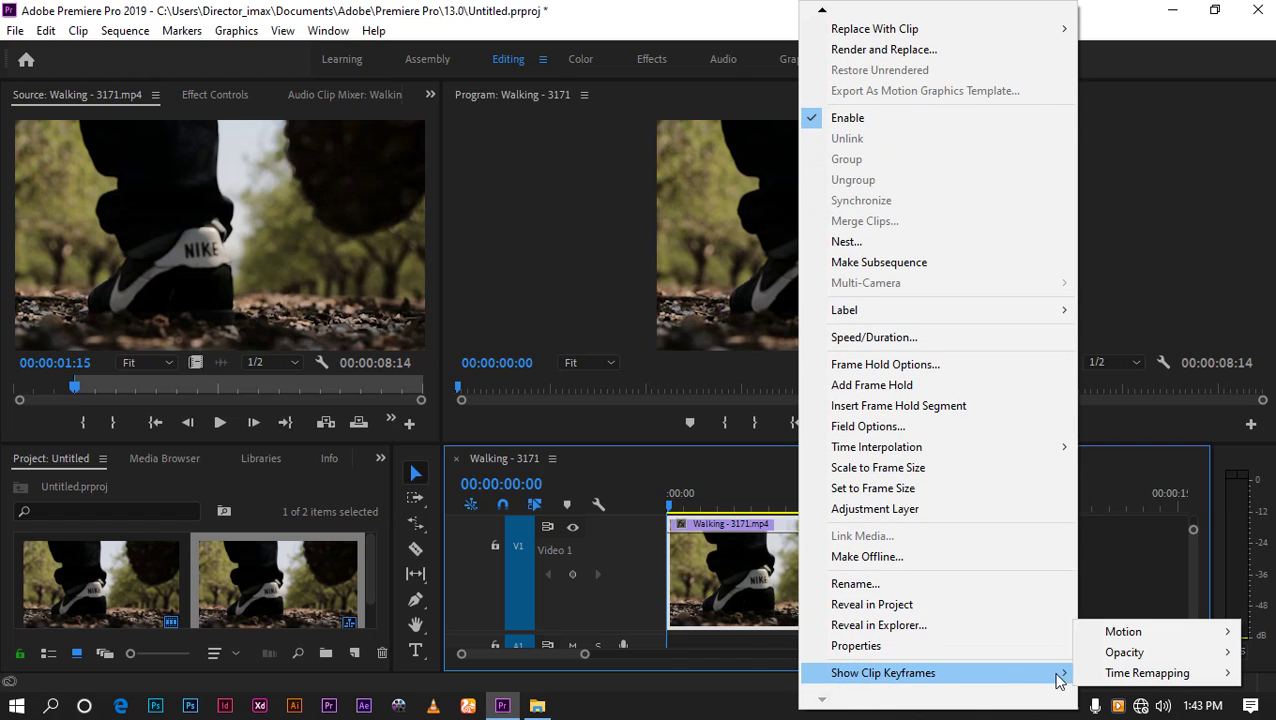
mouse_move(1100, 672)
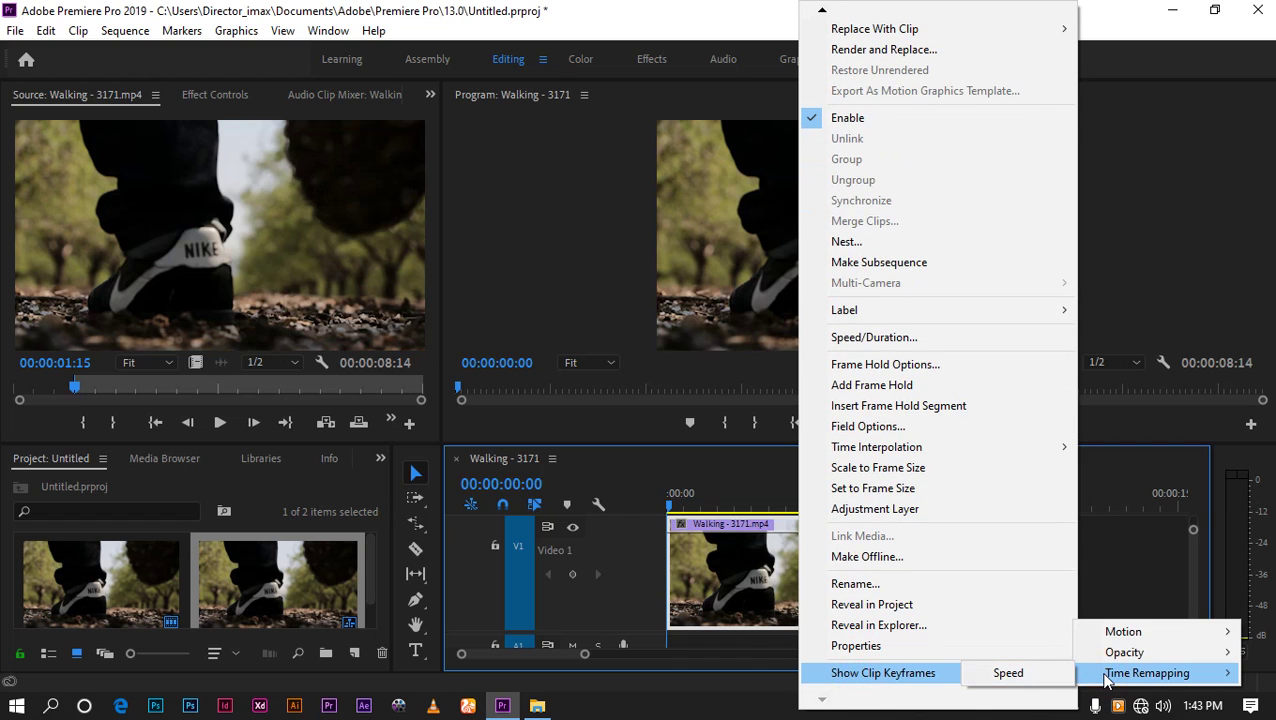
click(1018, 680)
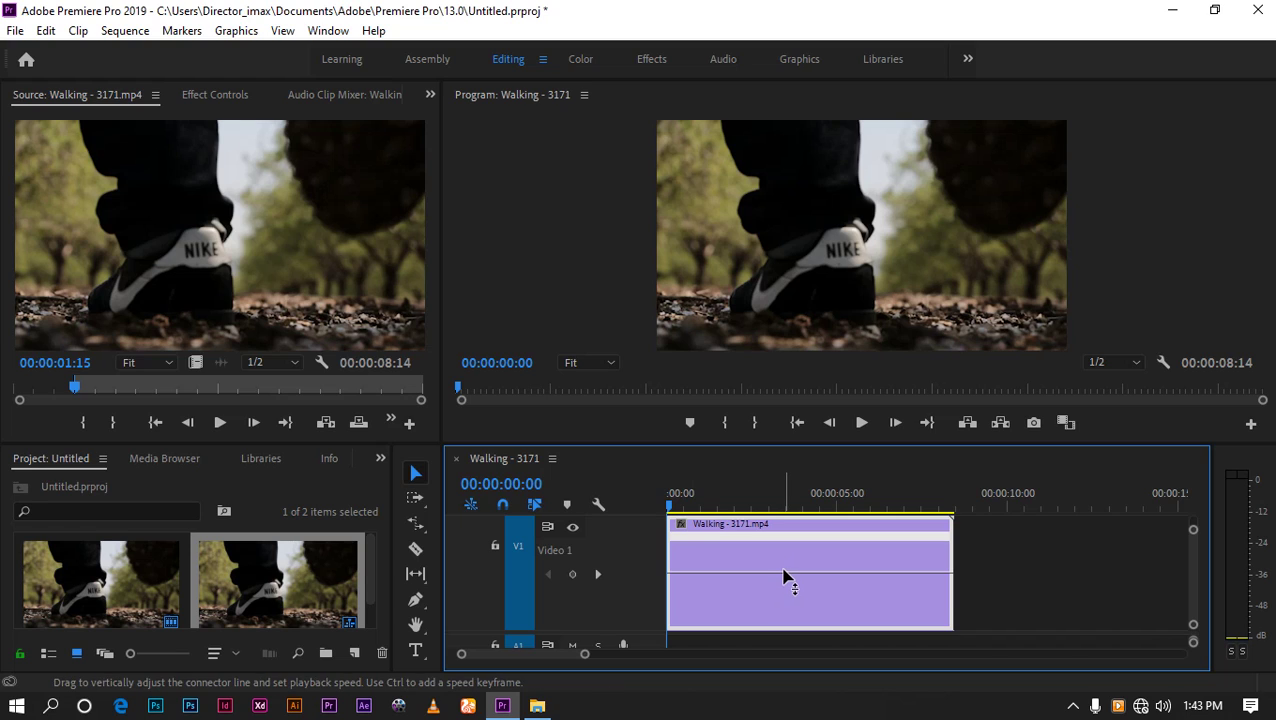
Raise the clip's speed to about 156% and preview it
drag(785, 578, 785, 559)
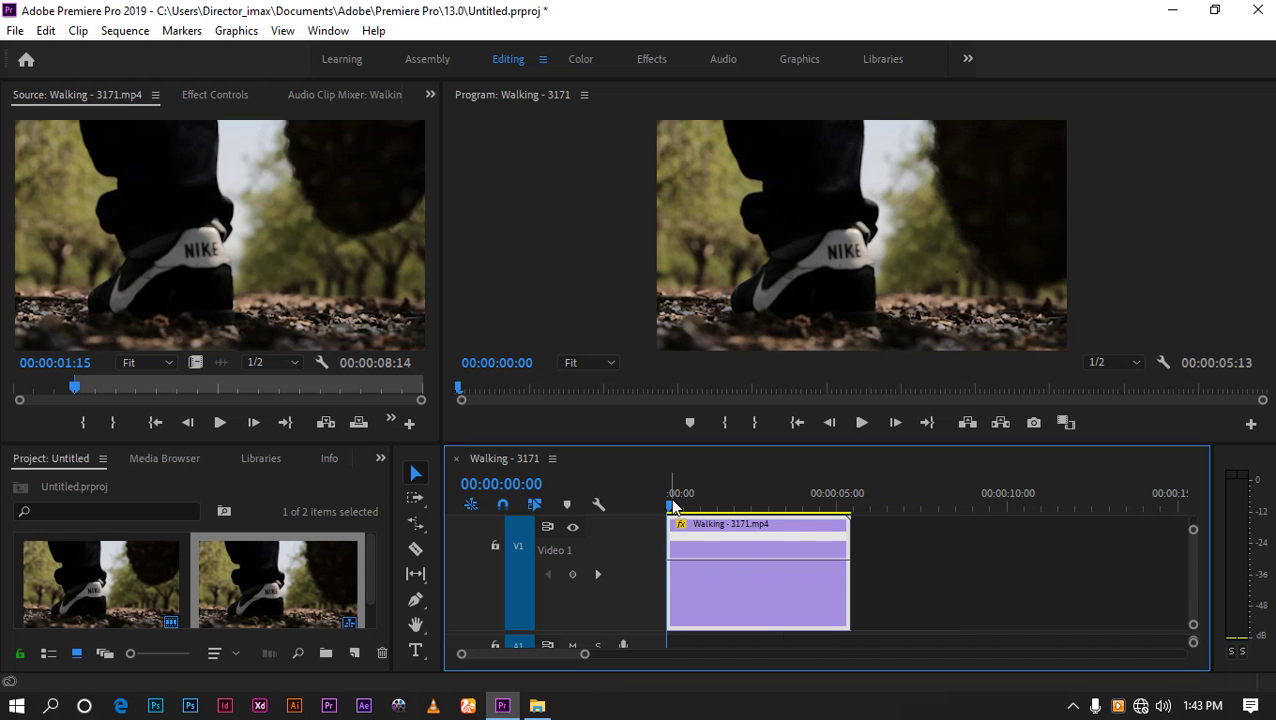
key(space)
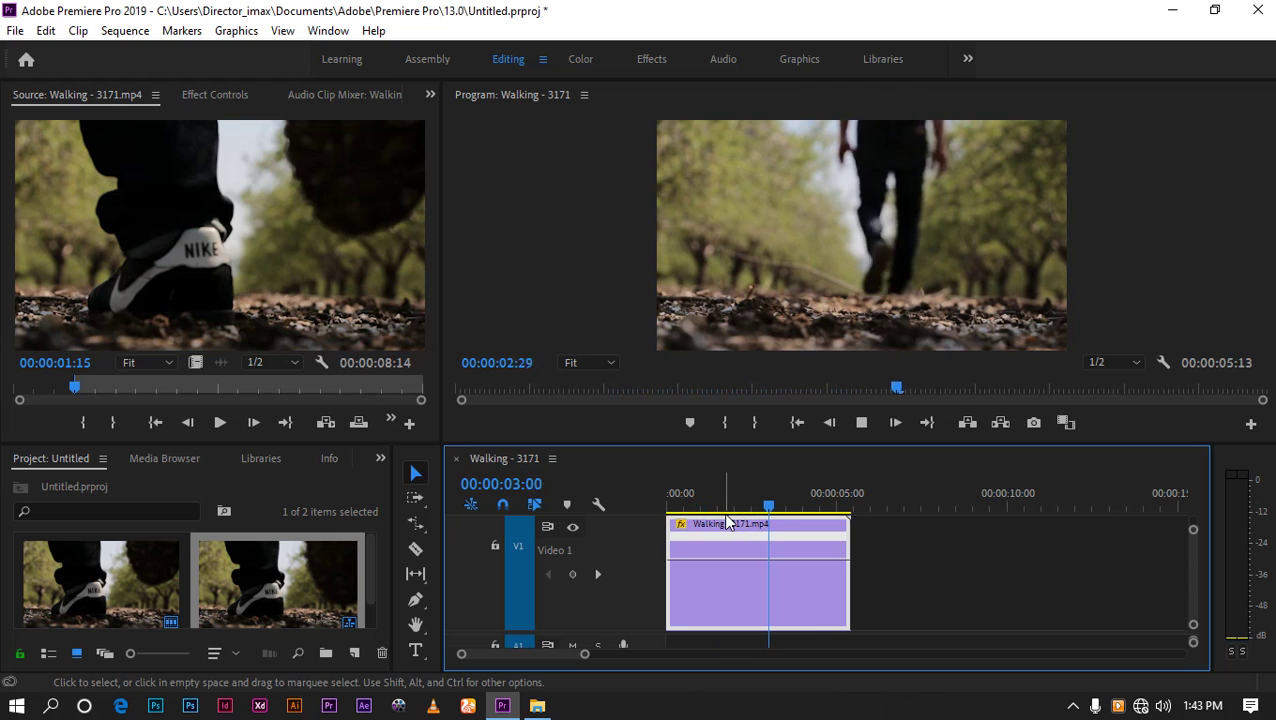
key(space)
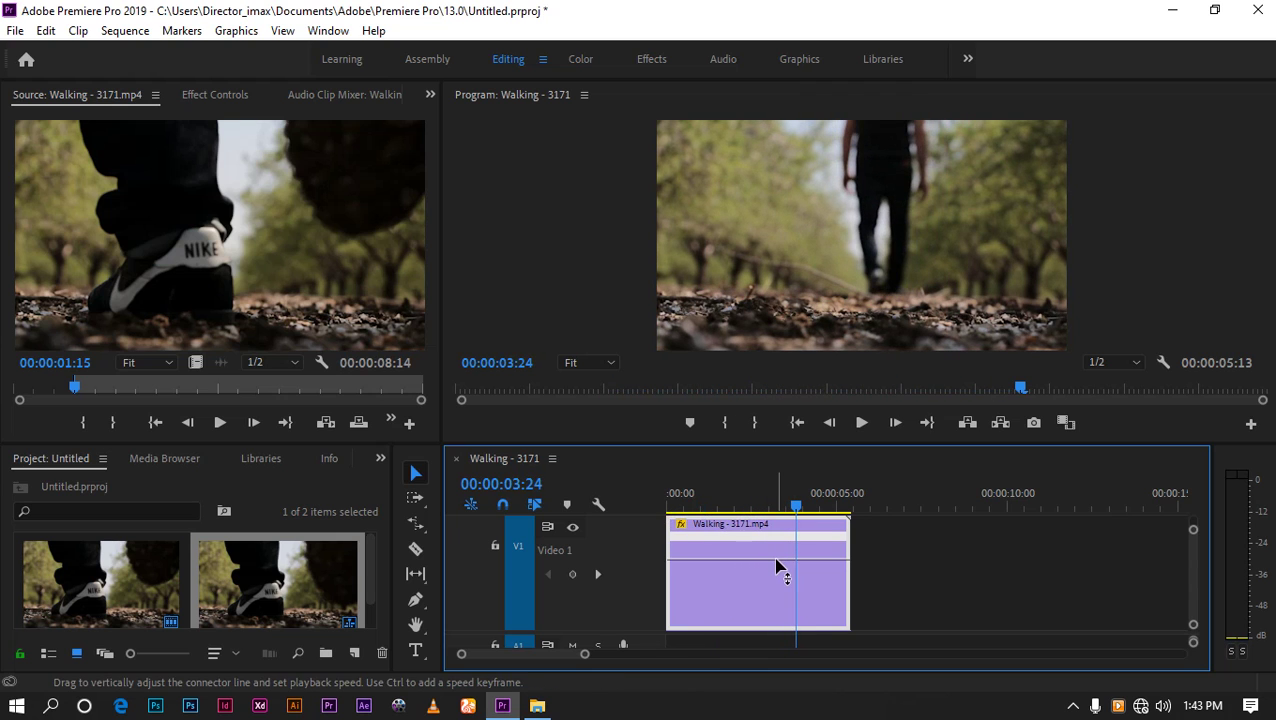
Lower the speed line, stretching the sequence to 8:14 then 16:28, and play it from the start
drag(775, 561, 772, 580)
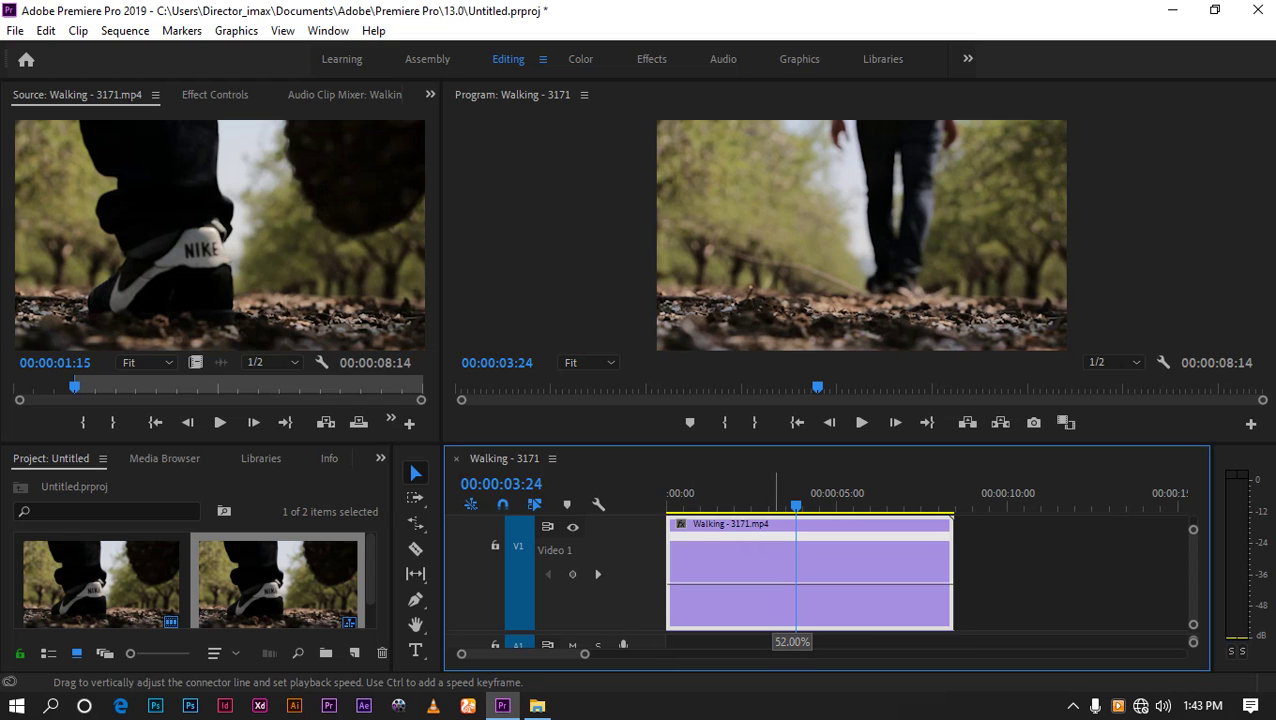
drag(772, 580, 772, 627)
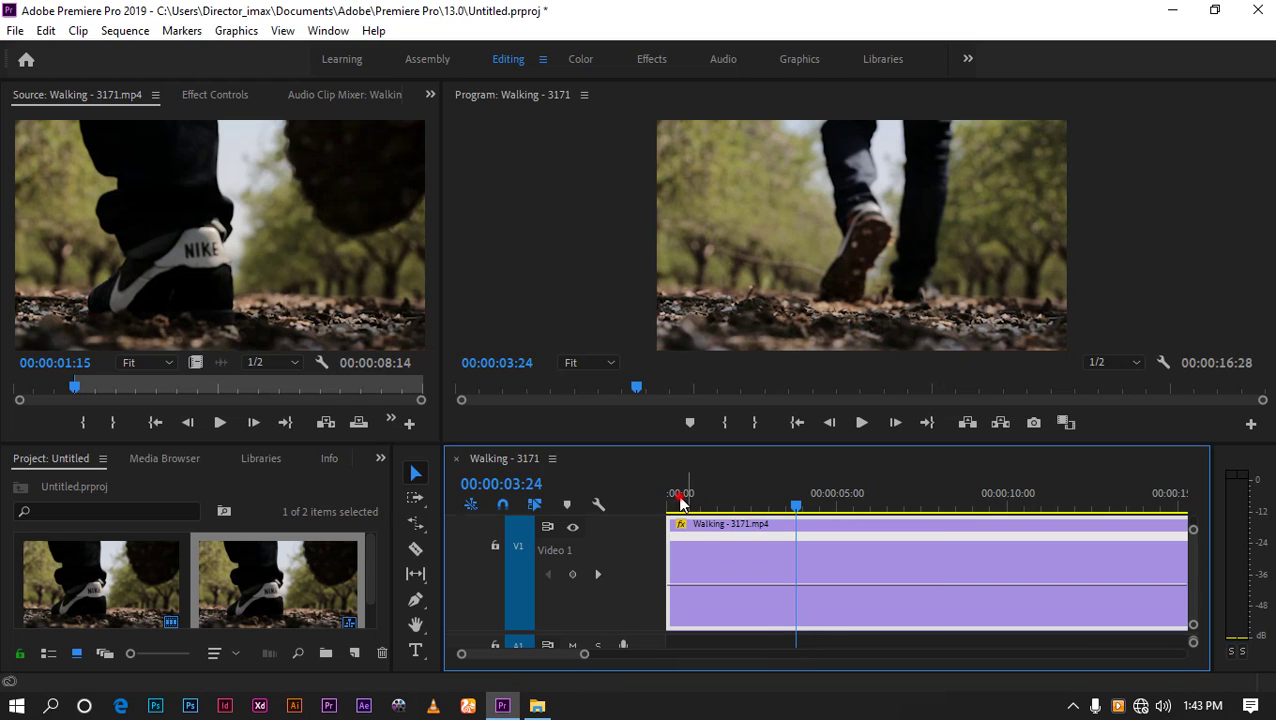
drag(680, 500, 618, 497)
key(space)
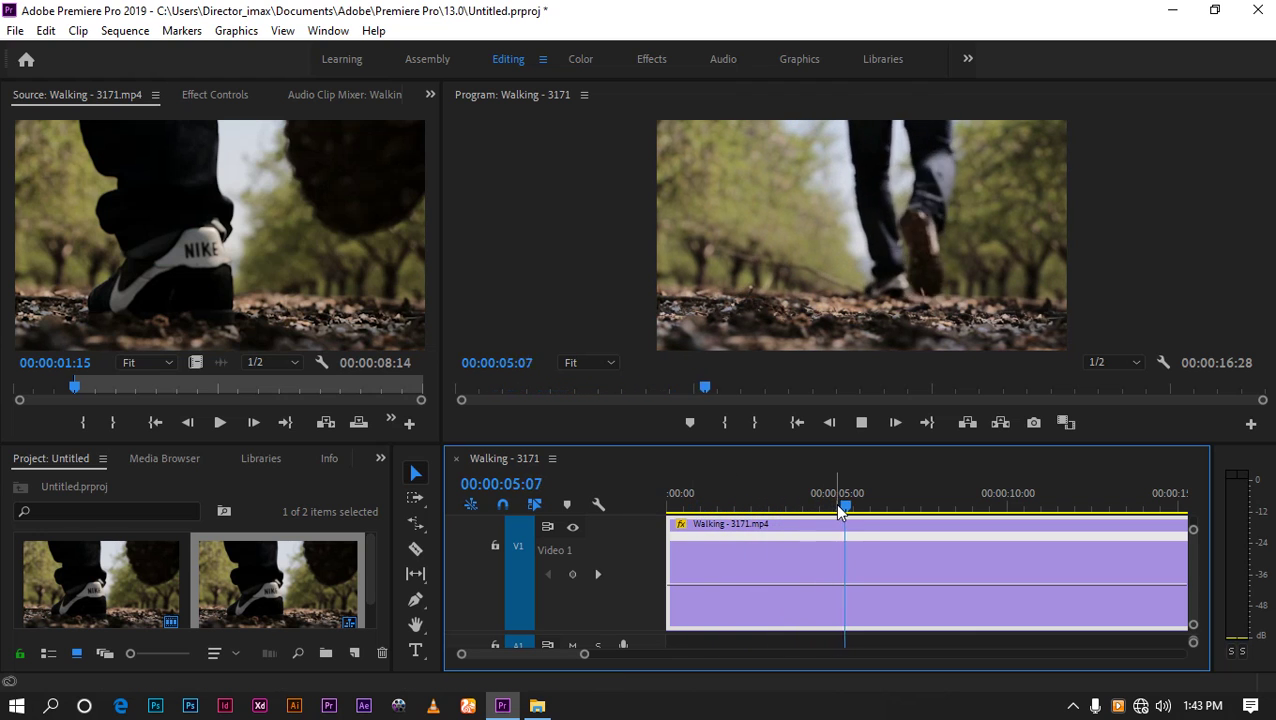
drag(868, 505, 648, 500)
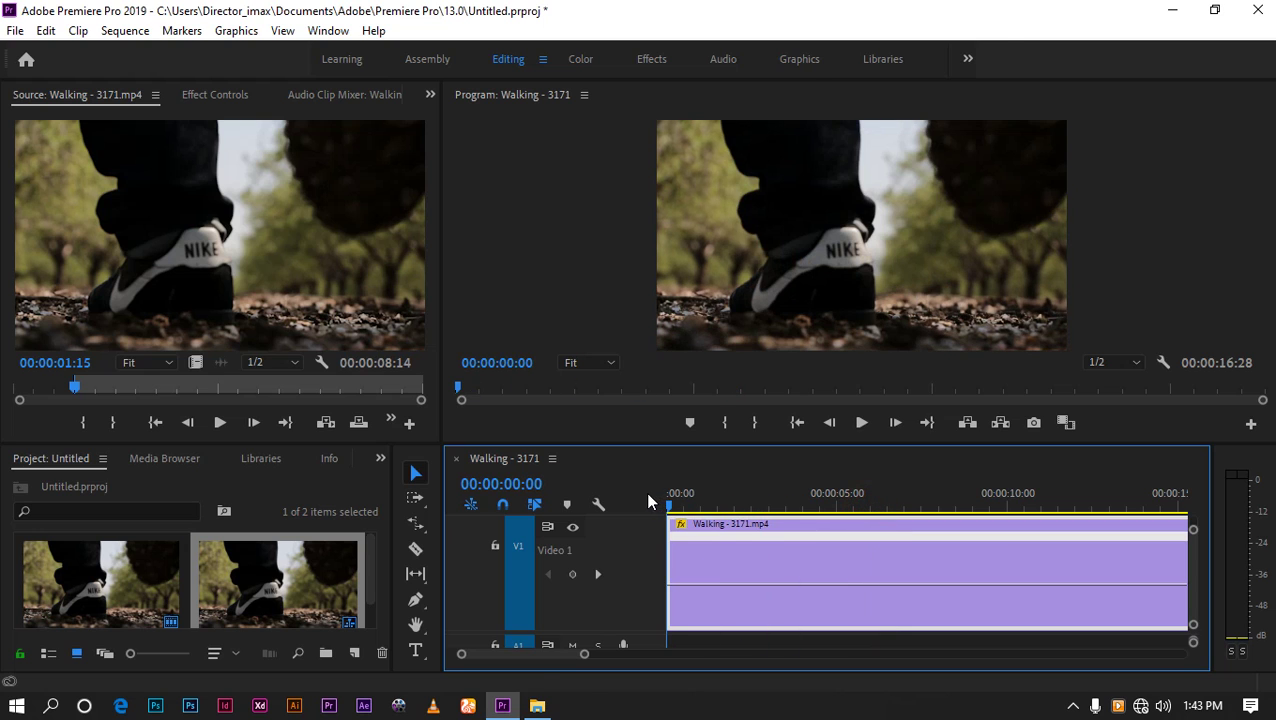
Undo the 16:28 slowdown and set the speed to about 45%, making the sequence 00:00:18:24
key(ctrl+z)
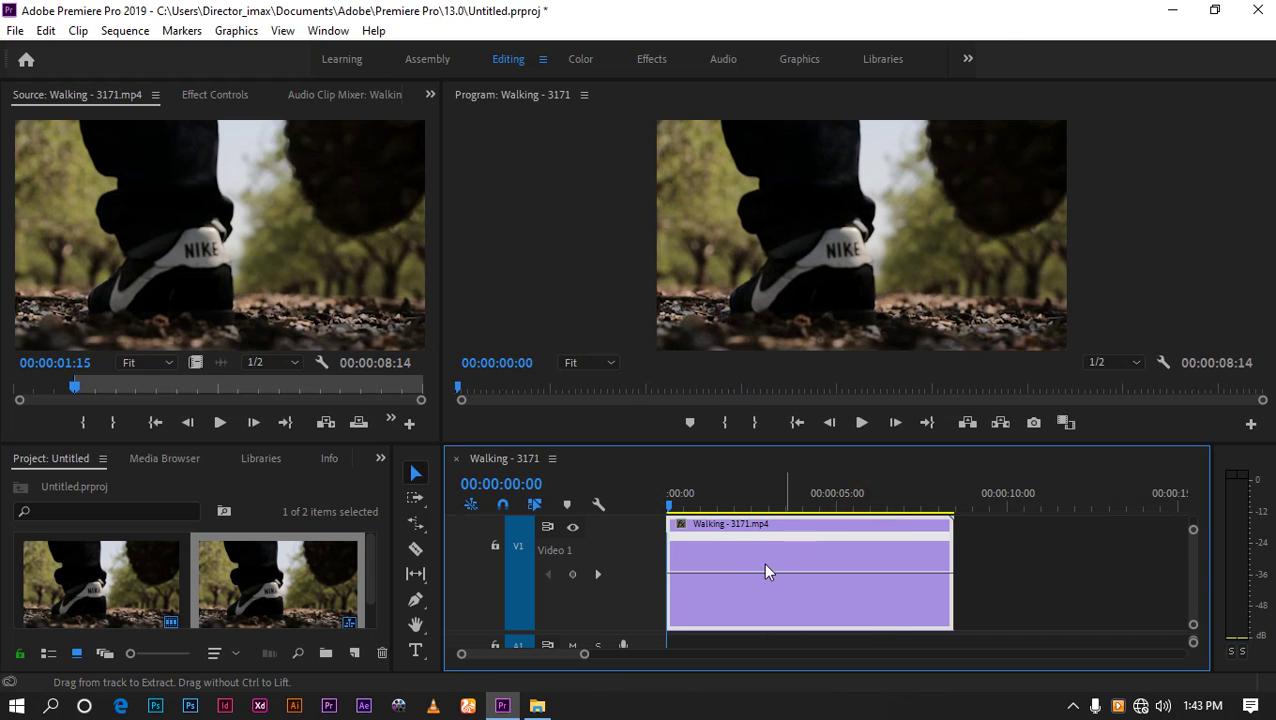
click(762, 575)
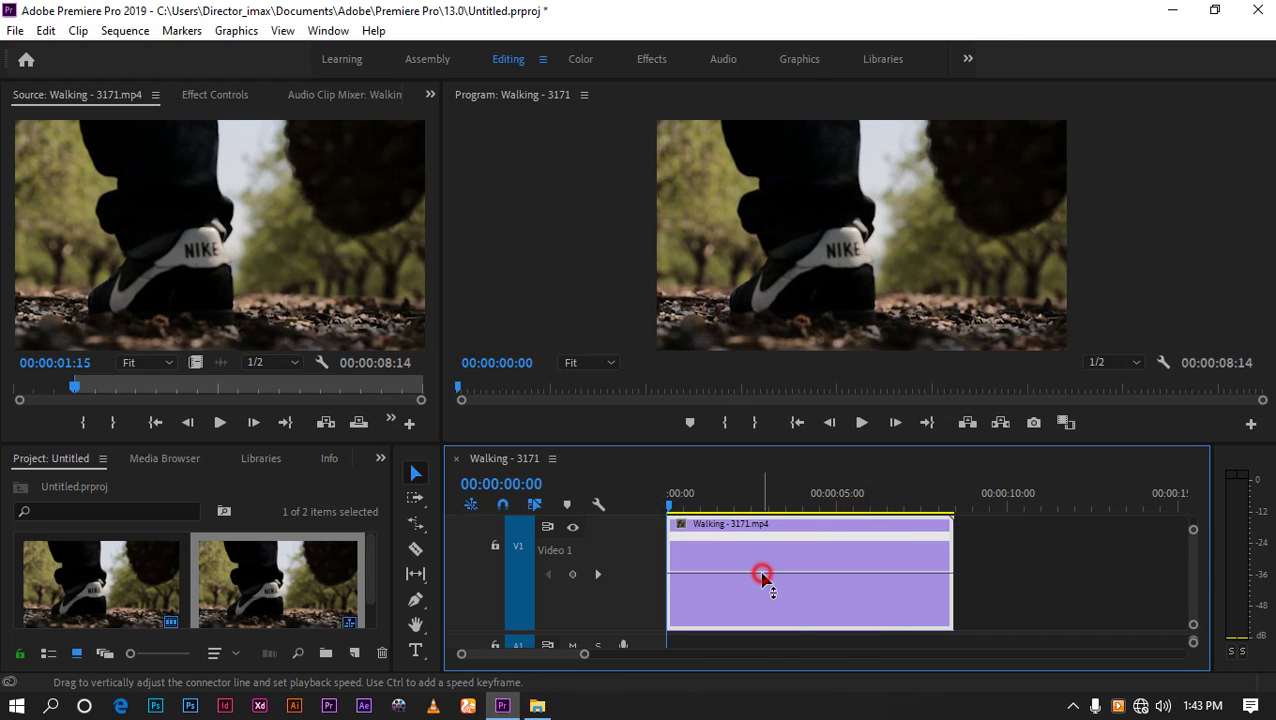
drag(762, 575, 761, 586)
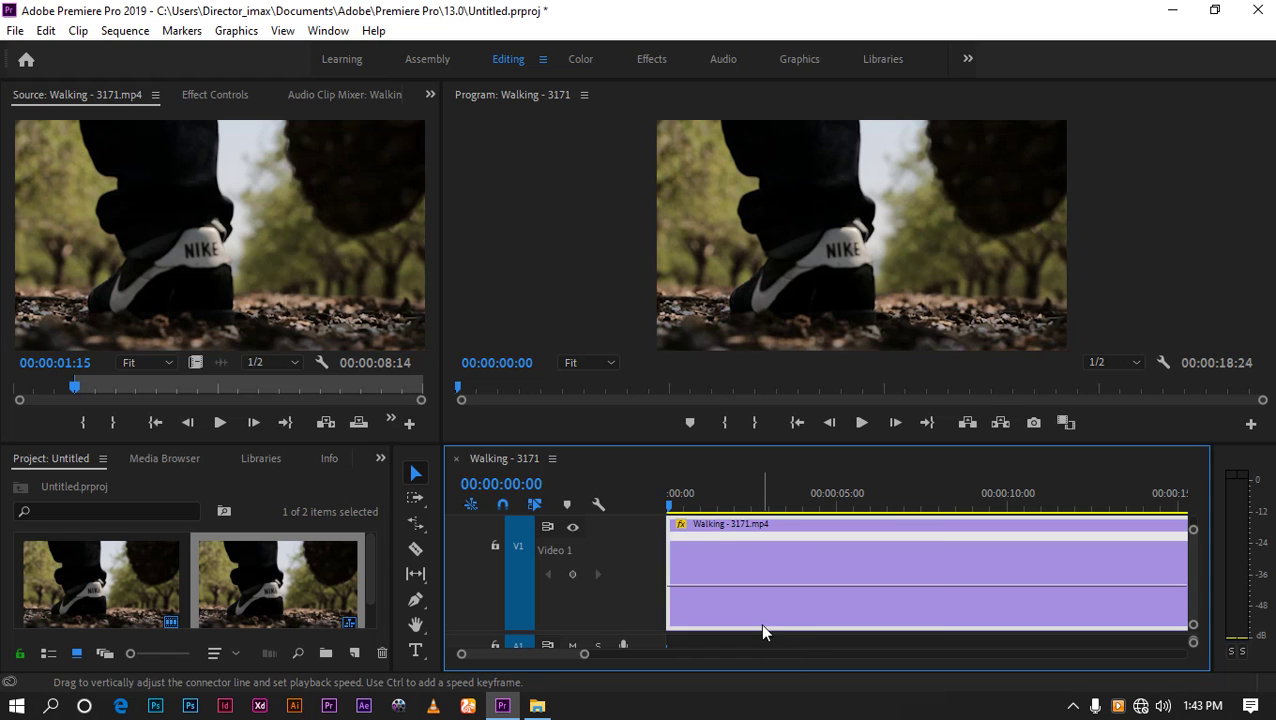
Play the slowed clip and return the playhead to the first frame
key(space)
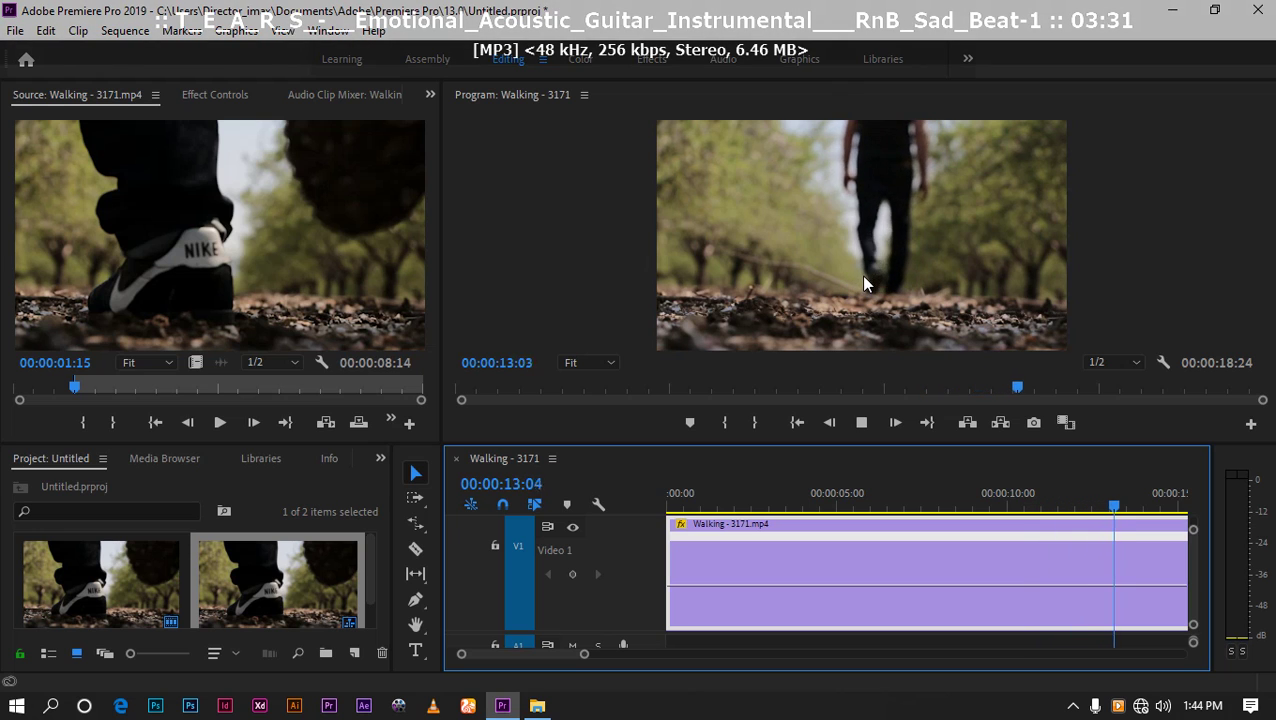
key(space)
drag(752, 516, 635, 506)
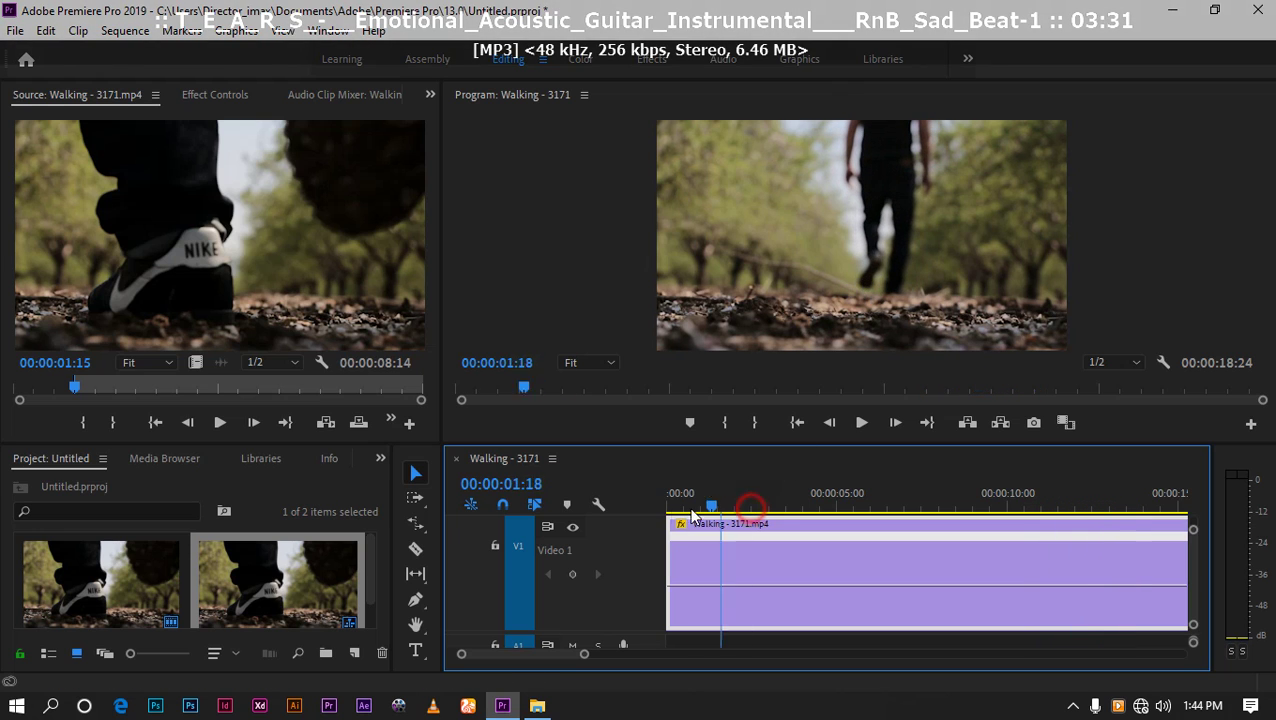
Switch the clip's Time Interpolation from Frame Sampling to Optical Flow
right_click(742, 568)
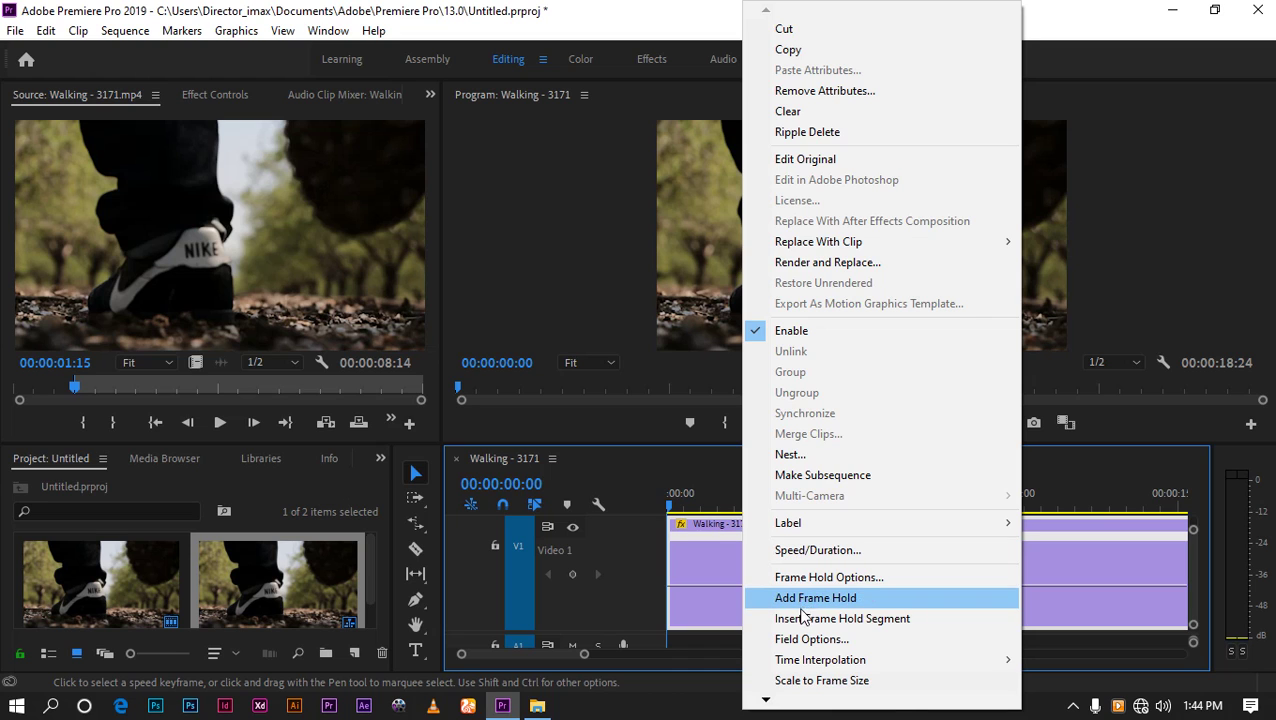
mouse_move(802, 662)
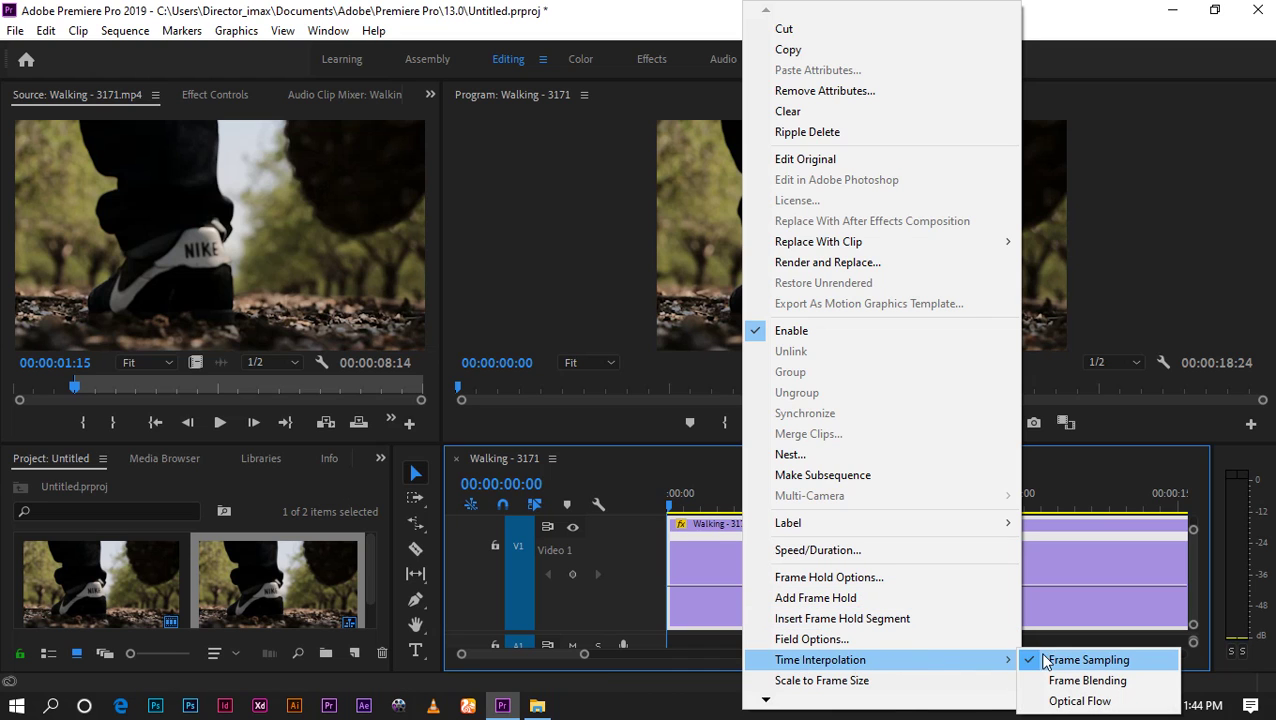
click(1051, 704)
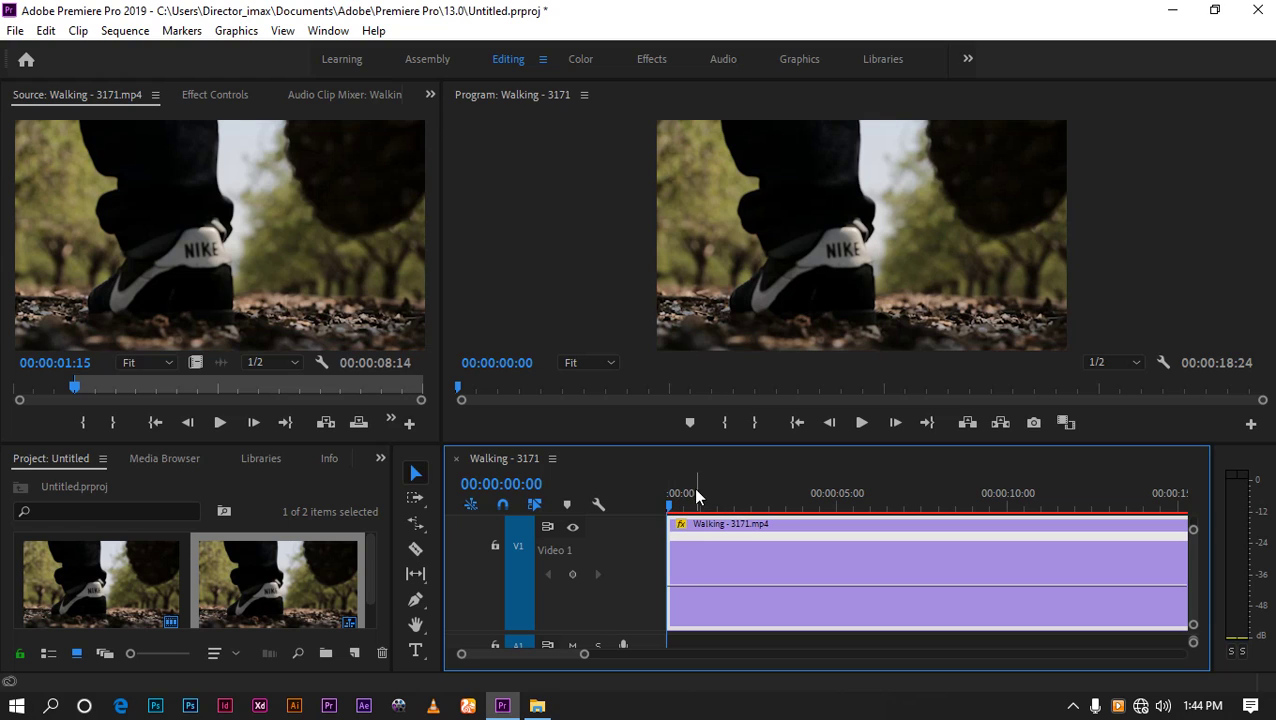
Play the Optical Flow clip, return to the first frame, and render the work area preview
key(space)
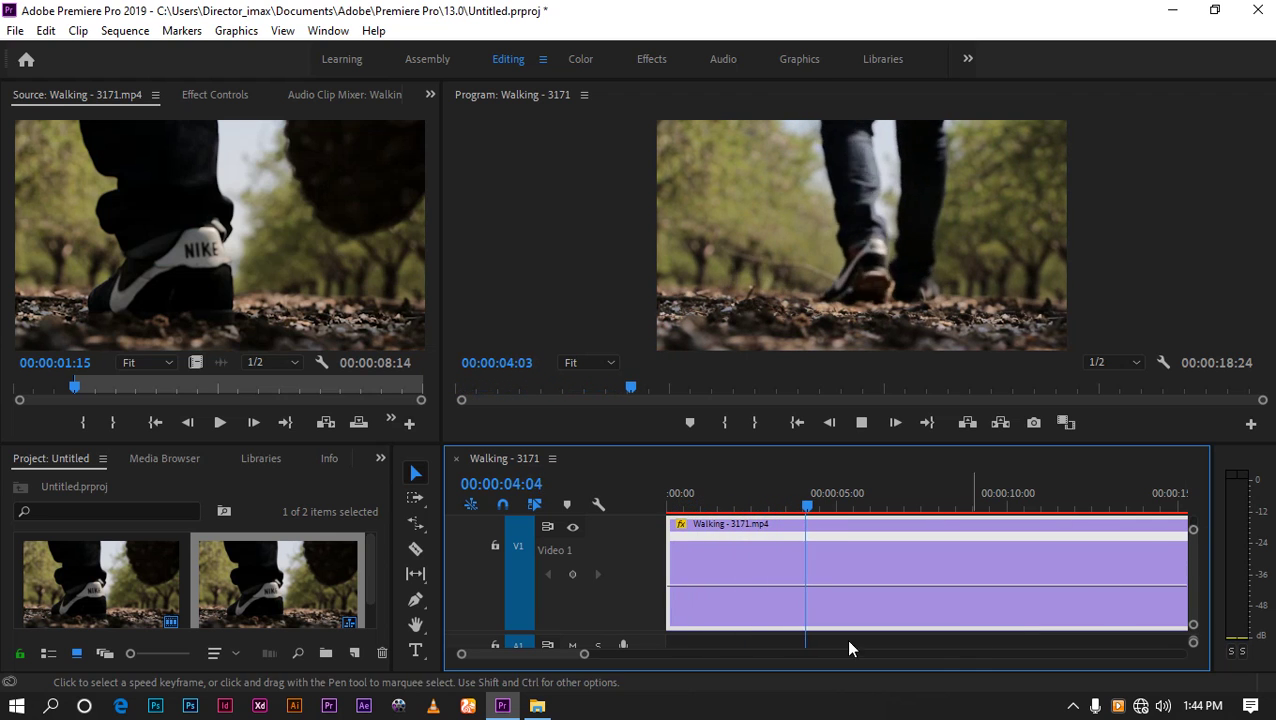
drag(585, 654, 640, 654)
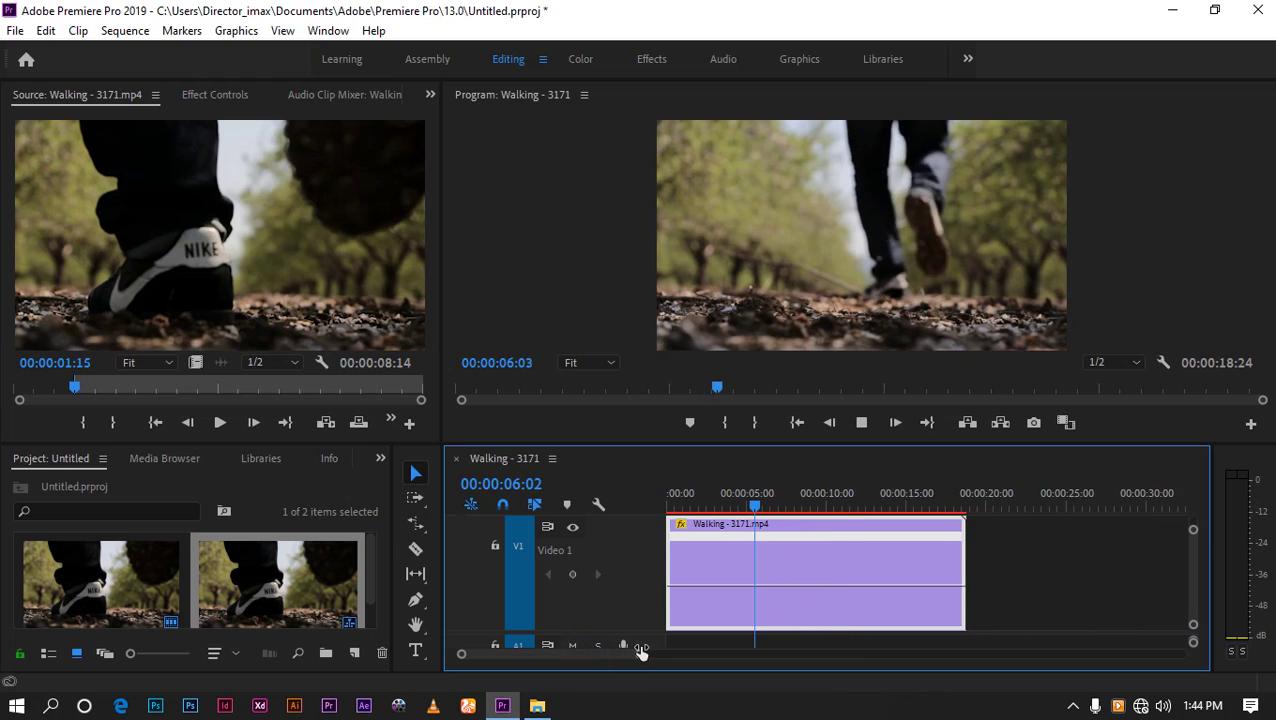
key(space)
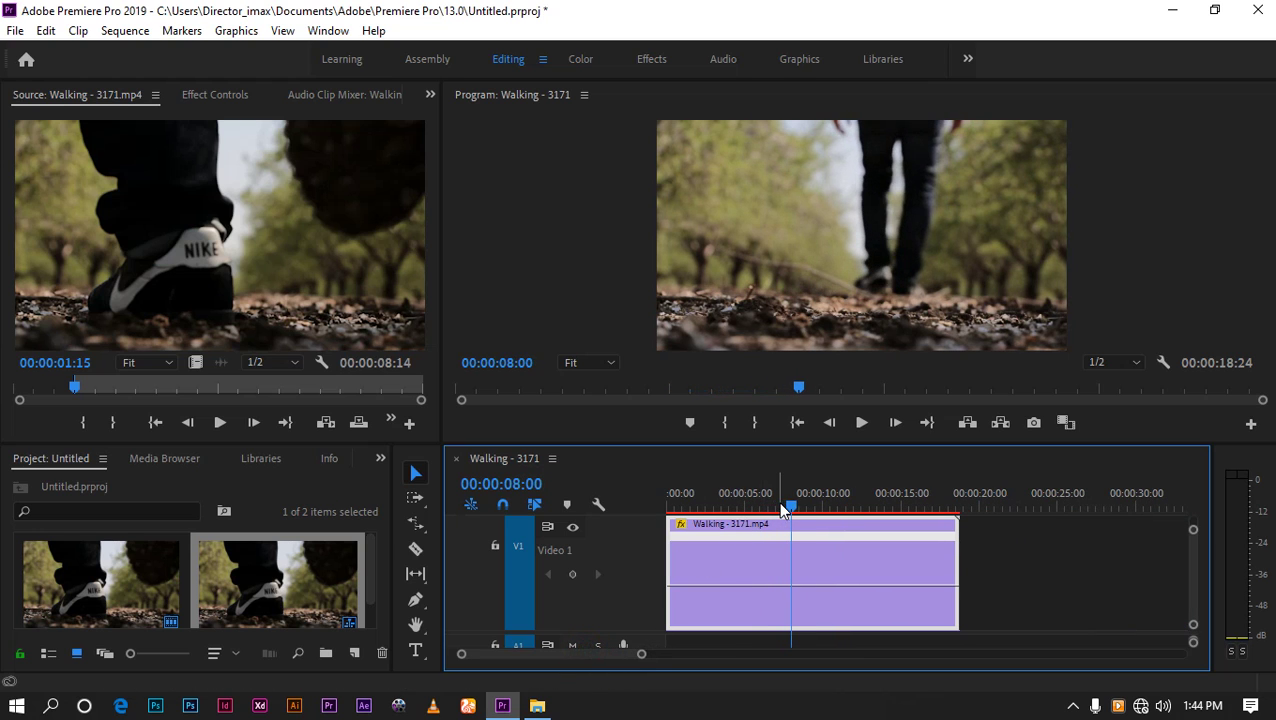
drag(783, 510, 612, 505)
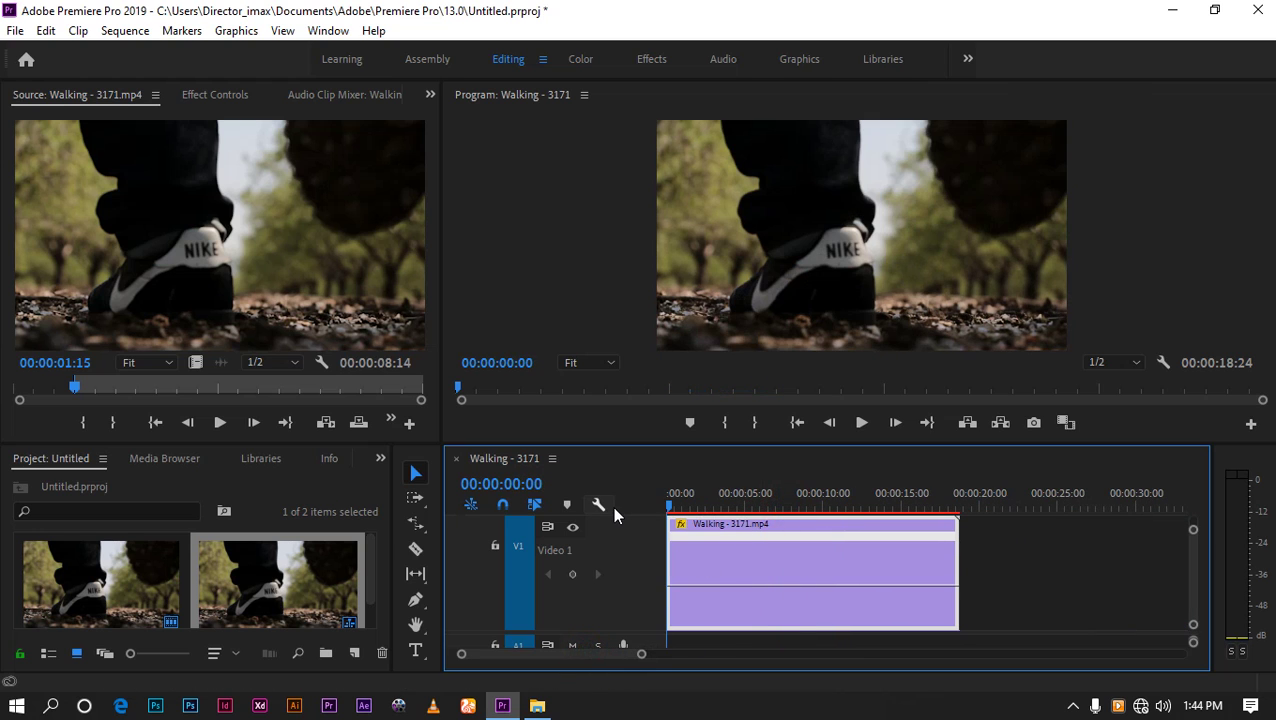
key(Return)
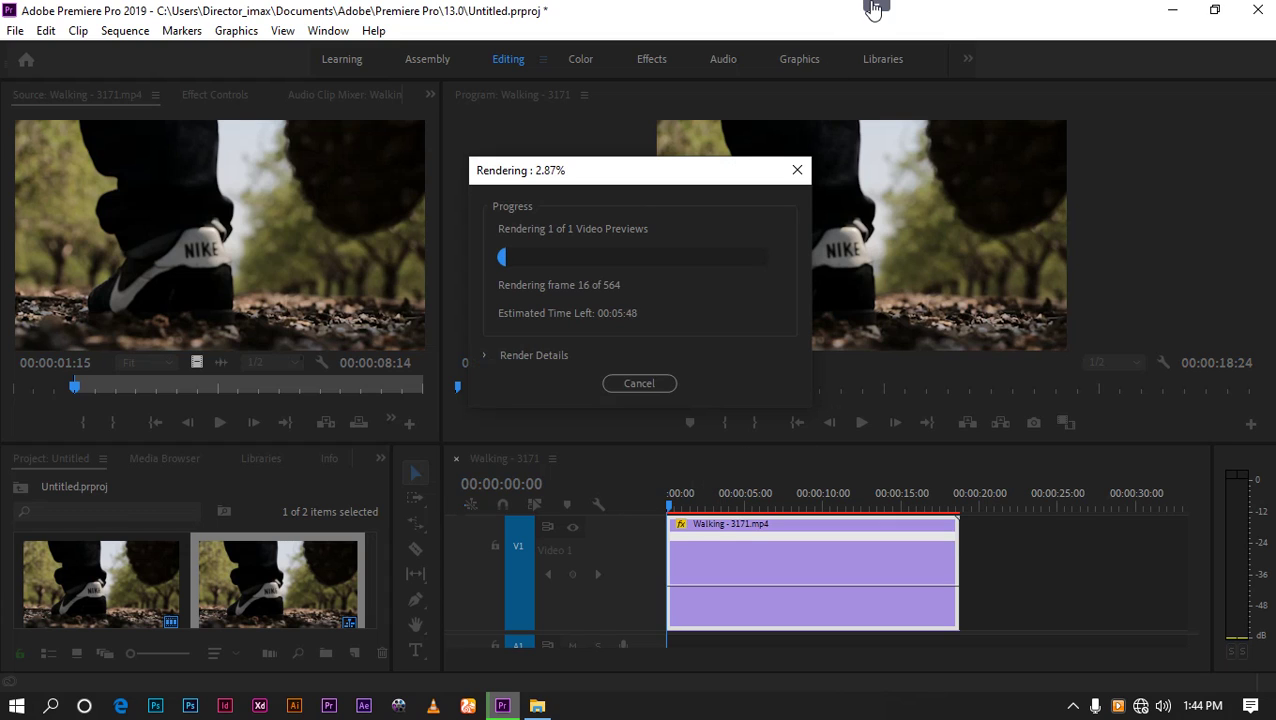
Once rendering finishes, play the rendered slow-motion walk through to 00:00:18:24
mouse_move(646, 3)
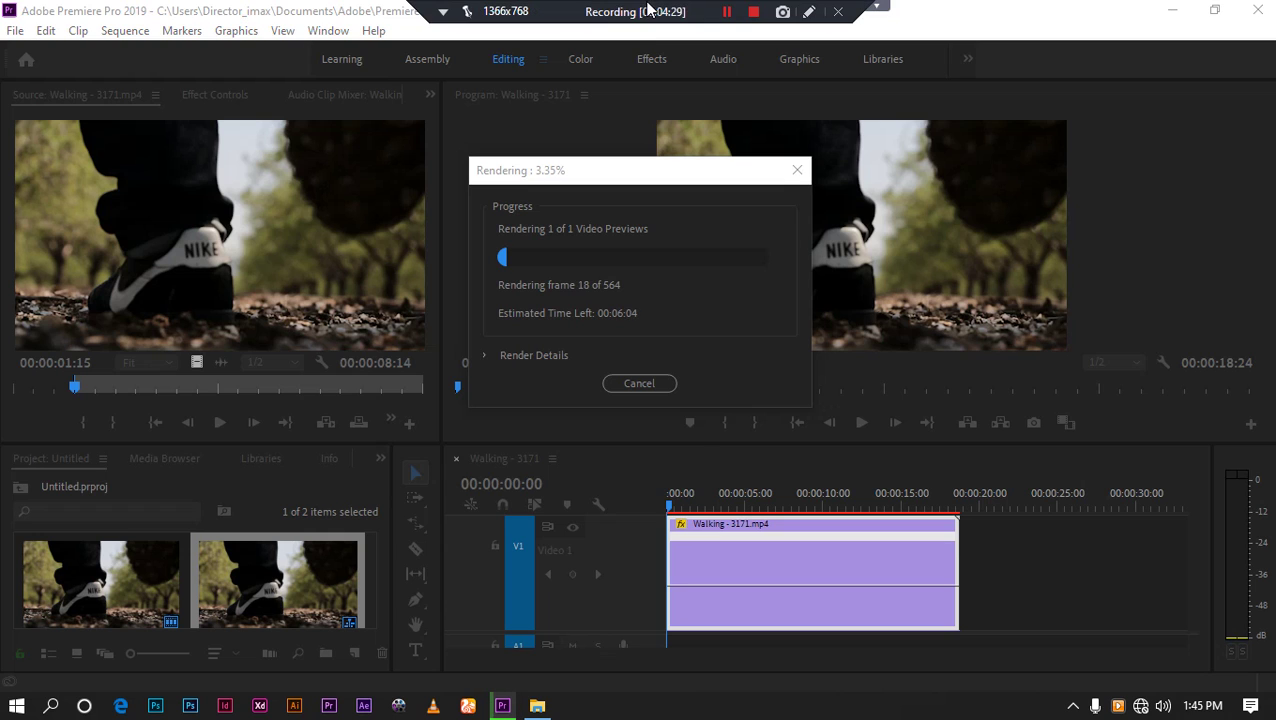
click(731, 11)
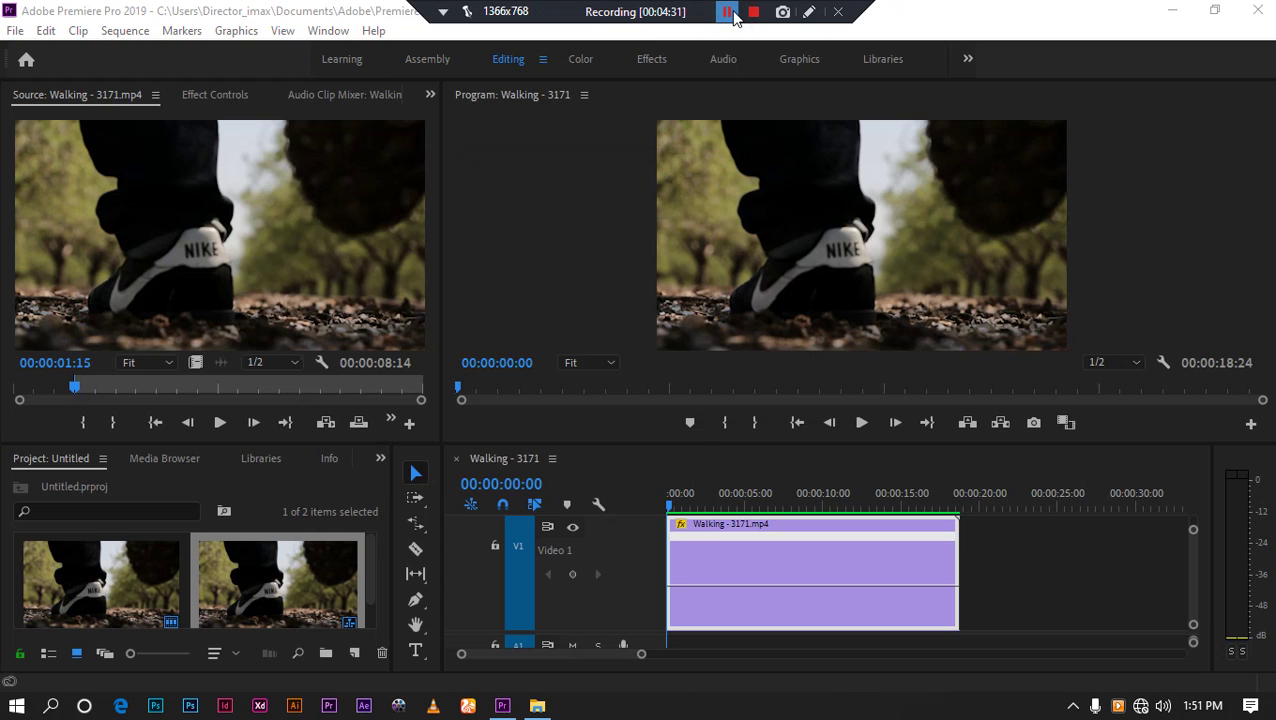
click(702, 638)
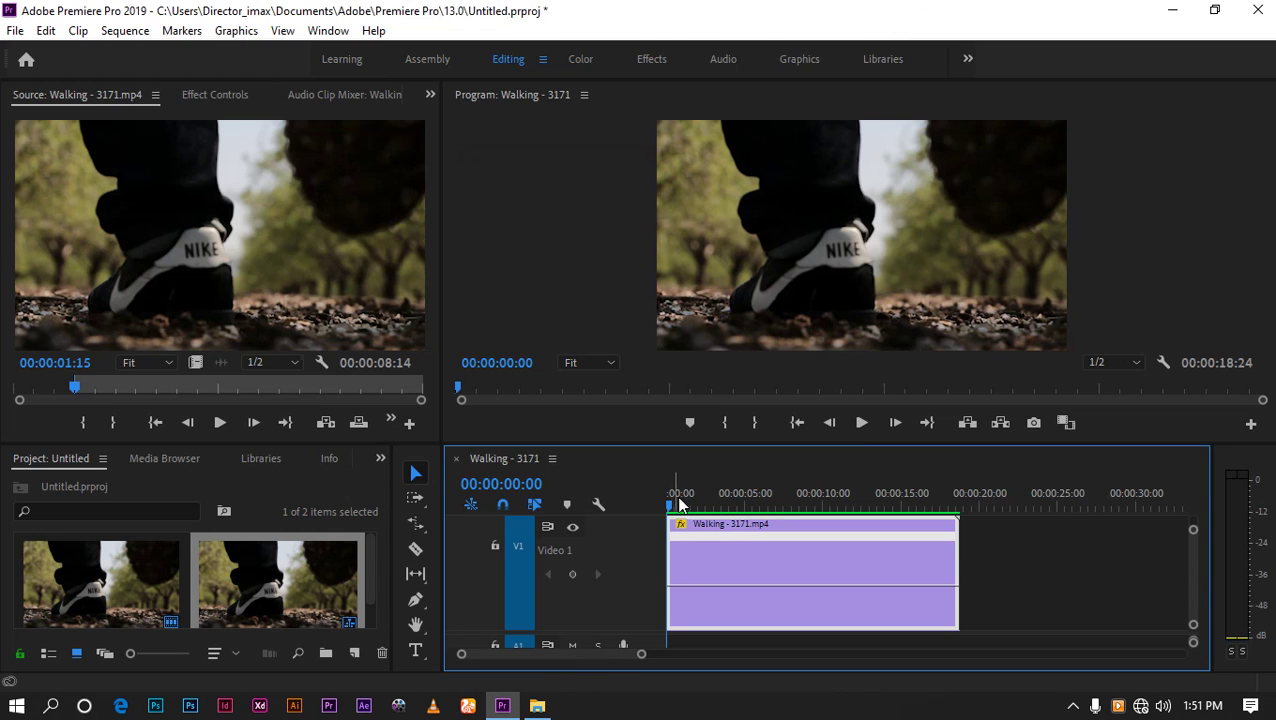
key(space)
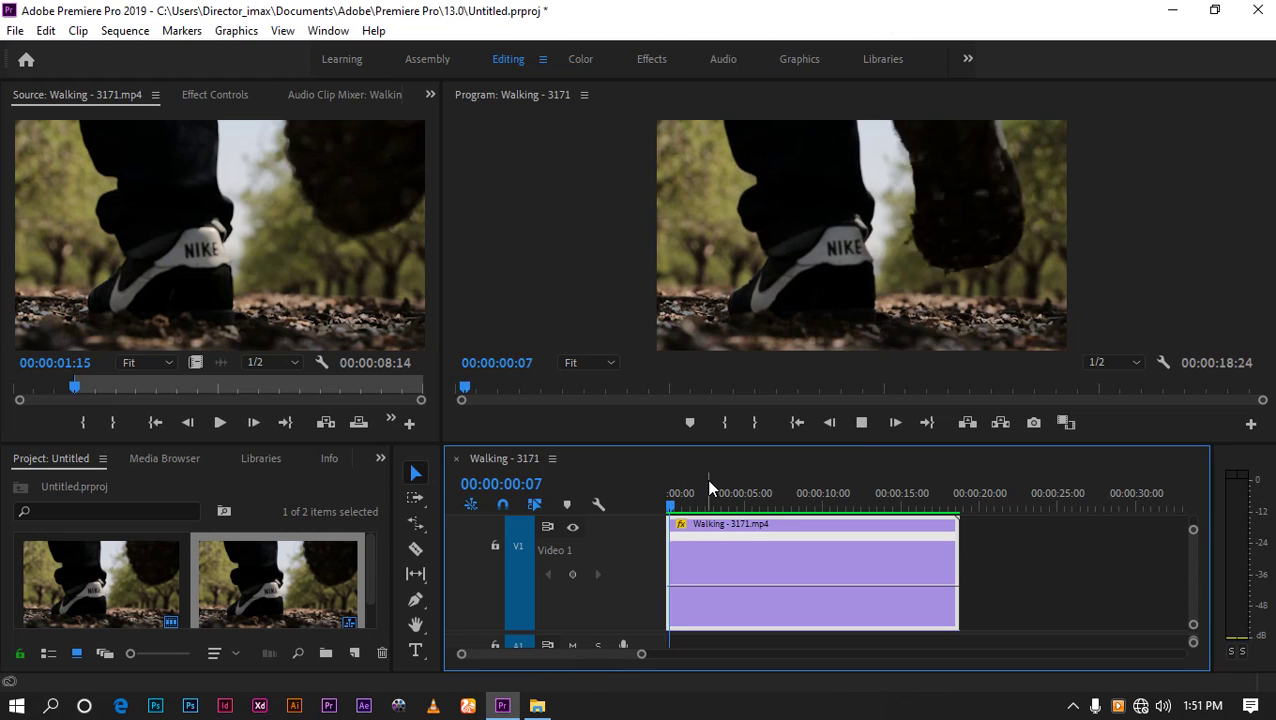